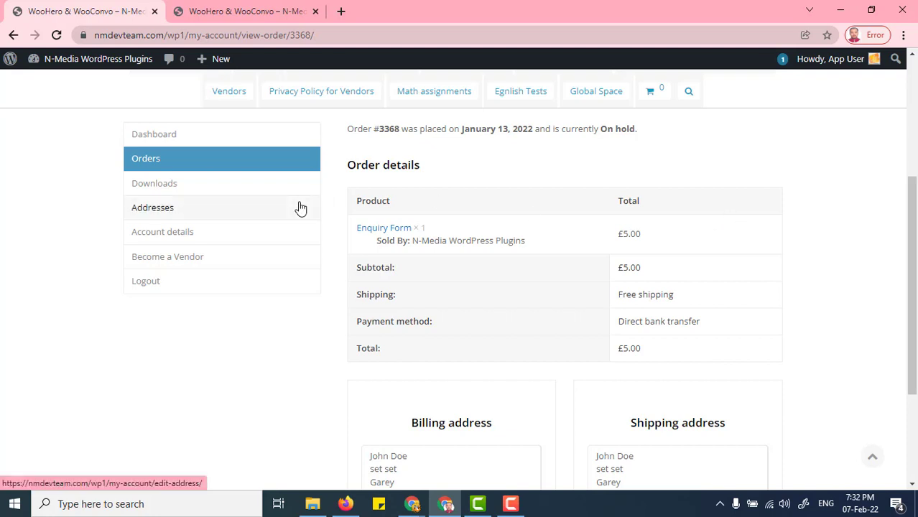
# - Look over the customer's order page, including the order details and addresses, and highlight the order number
pyautogui.scroll(-1, 897, 305)
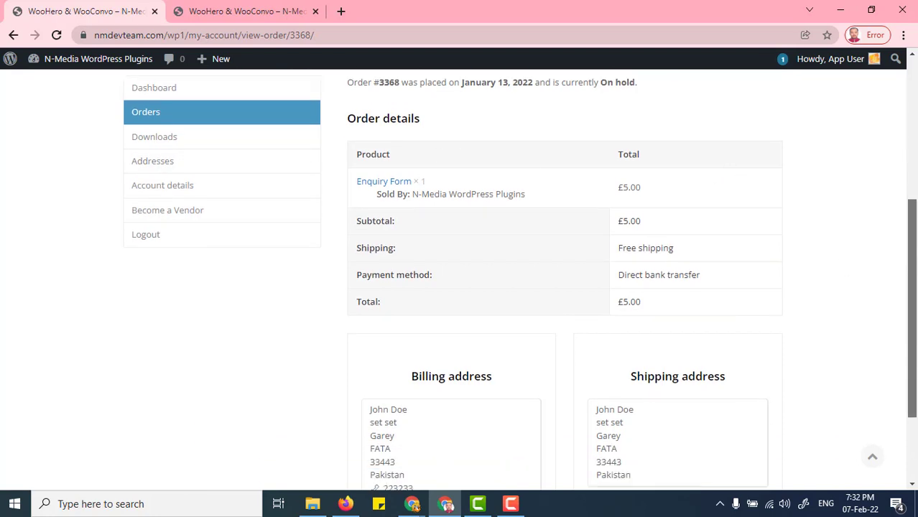
pyautogui.moveTo(914, 266); pyautogui.dragTo(915, 205)
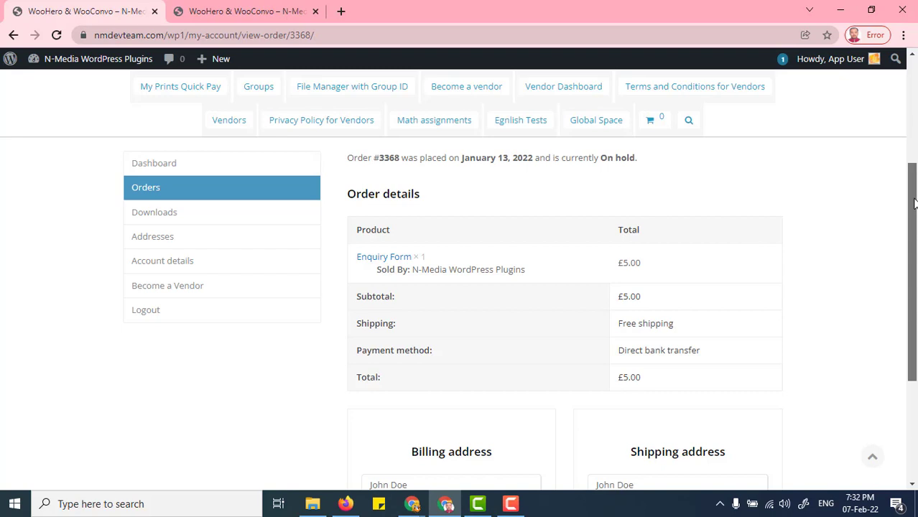
pyautogui.moveTo(915, 204); pyautogui.dragTo(915, 206)
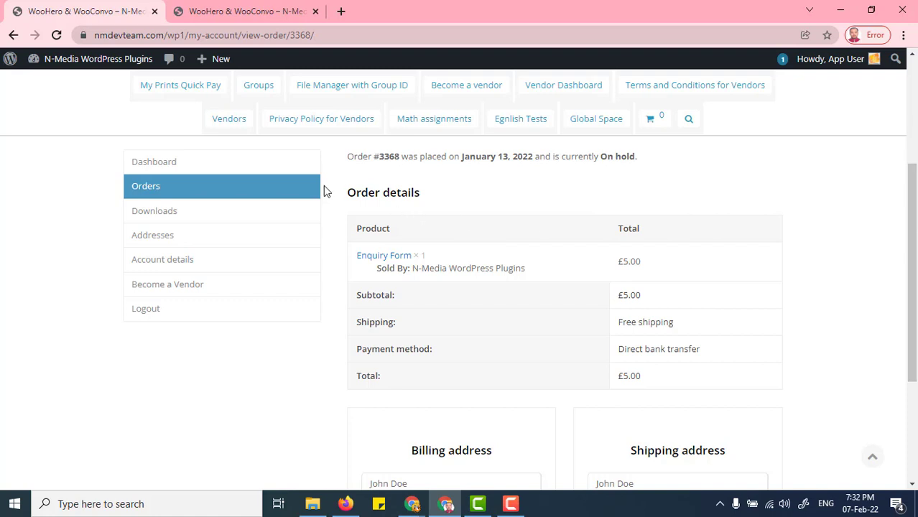
pyautogui.moveTo(913, 262)
pyautogui.mouseDown()
pyautogui.moveTo(912, 280)
pyautogui.moveTo(913, 258)
pyautogui.mouseUp()
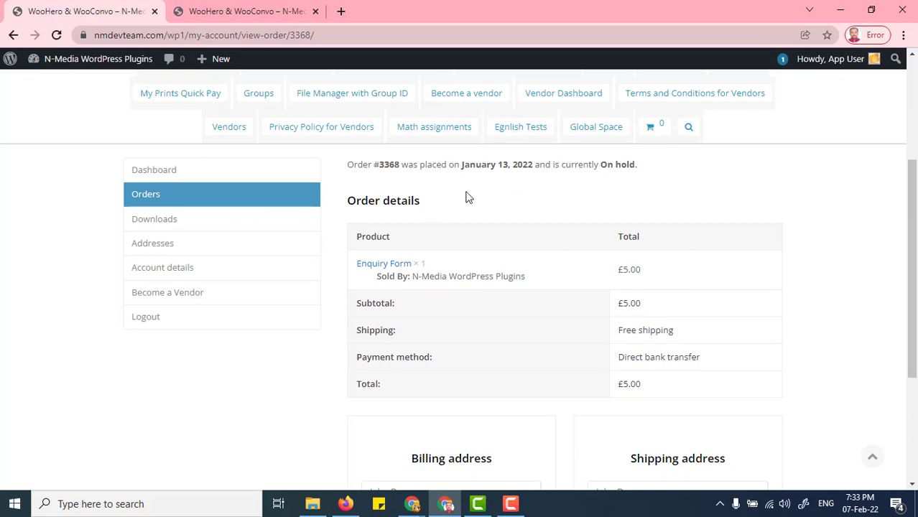
pyautogui.moveTo(370, 167); pyautogui.dragTo(409, 164)
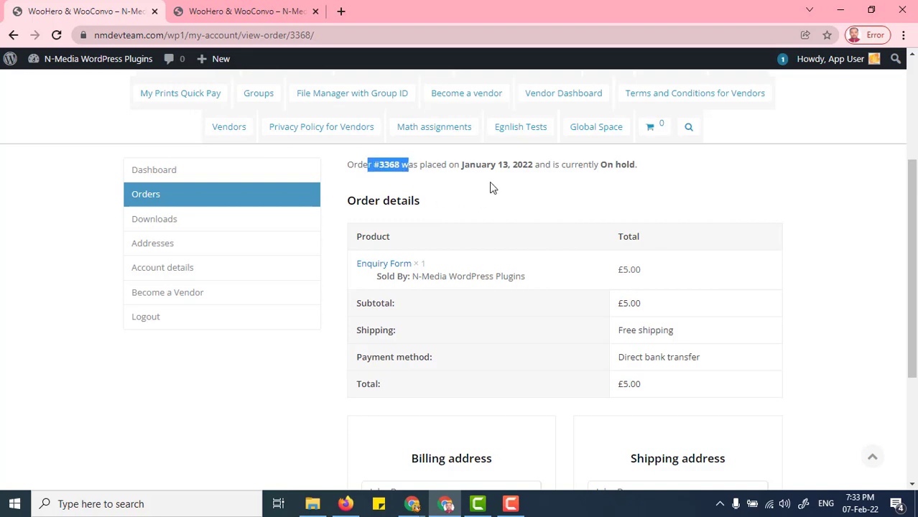
pyautogui.press('F9')
pyautogui.hotkey('alt', 'Tab')
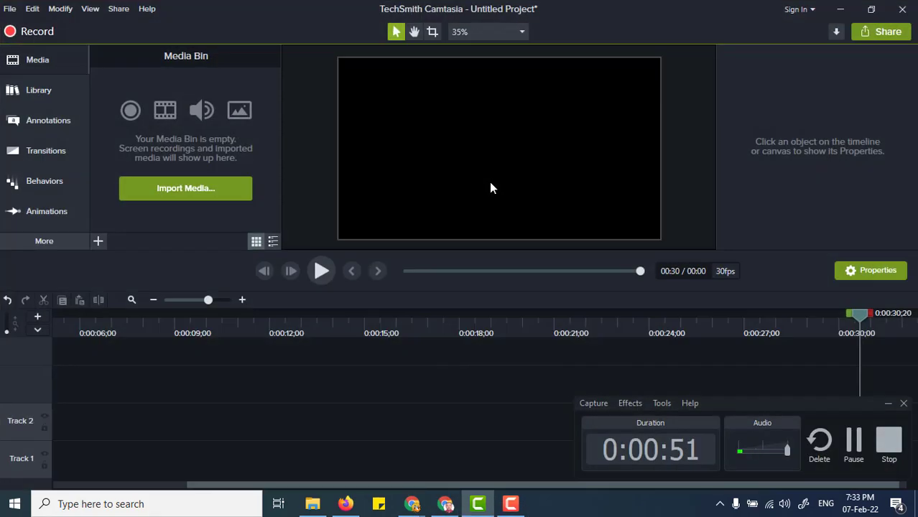
pyautogui.hotkey('alt', 'Tab')
pyautogui.hotkey('alt', 'Tab')
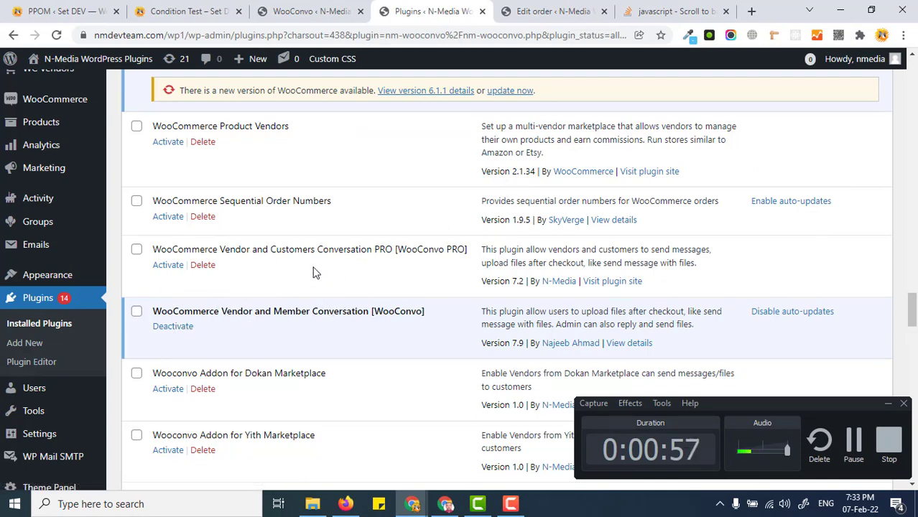
pyautogui.hotkey('alt', 'Tab')
pyautogui.hotkey('alt', 'Tab')
pyautogui.hotkey('alt', 'Tab')
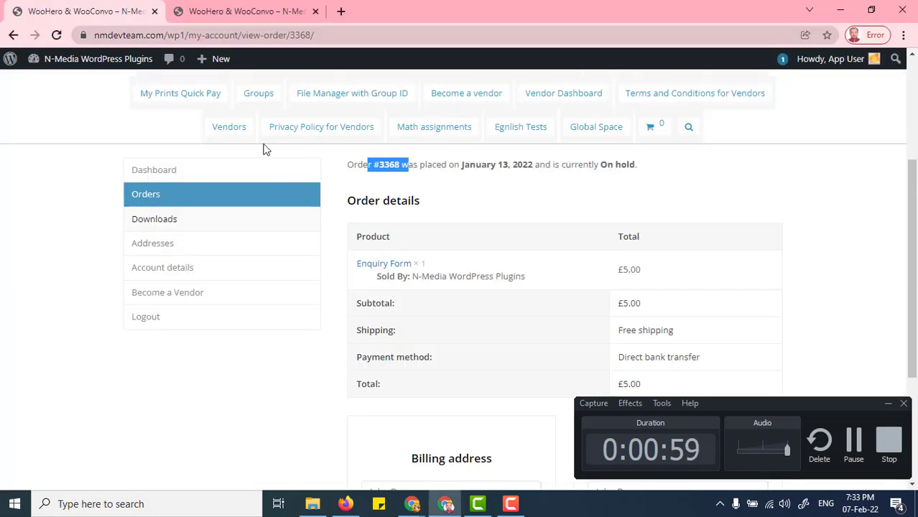
# - Open the order placed on January 13, 2022 from the customer's orders list in the other browser tab
pyautogui.click(244, 11)
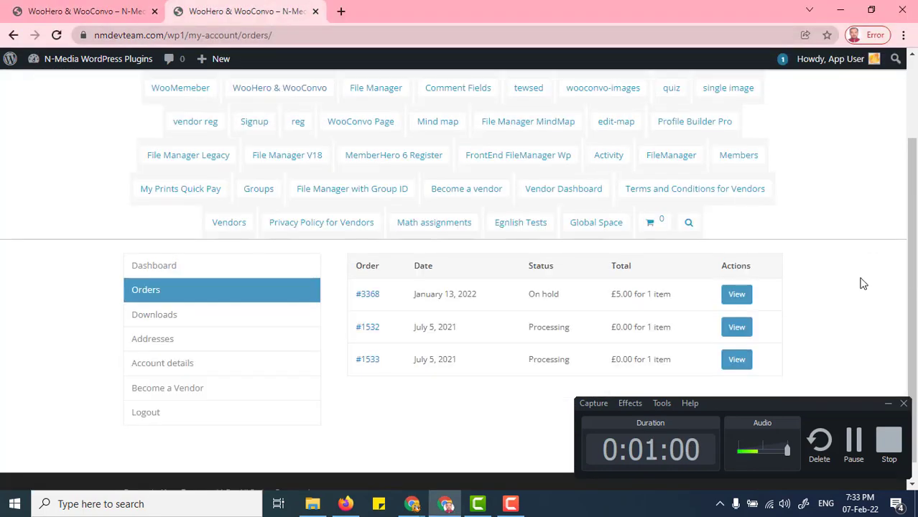
pyautogui.click(887, 405)
pyautogui.click(740, 296)
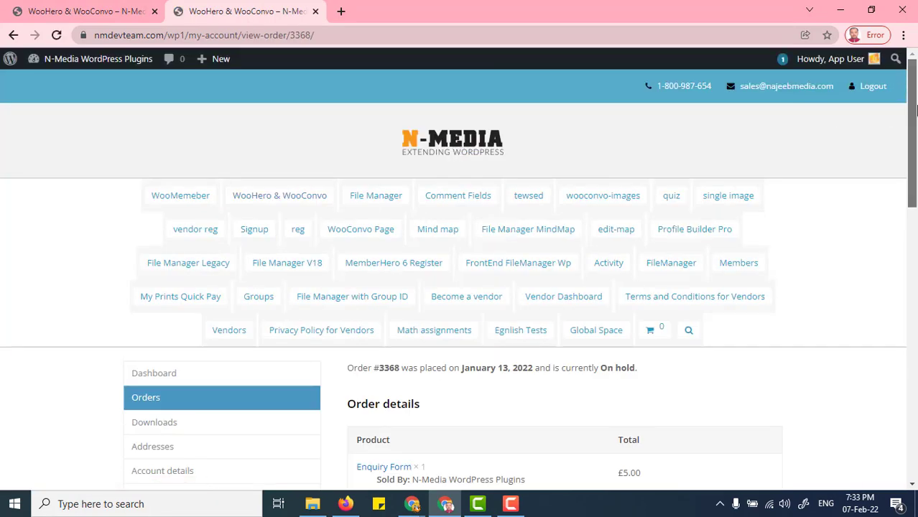
# - Examine the message conversation below the order totals, from the first message to the latest one with its attached file
pyautogui.moveTo(911, 107); pyautogui.dragTo(911, 230)
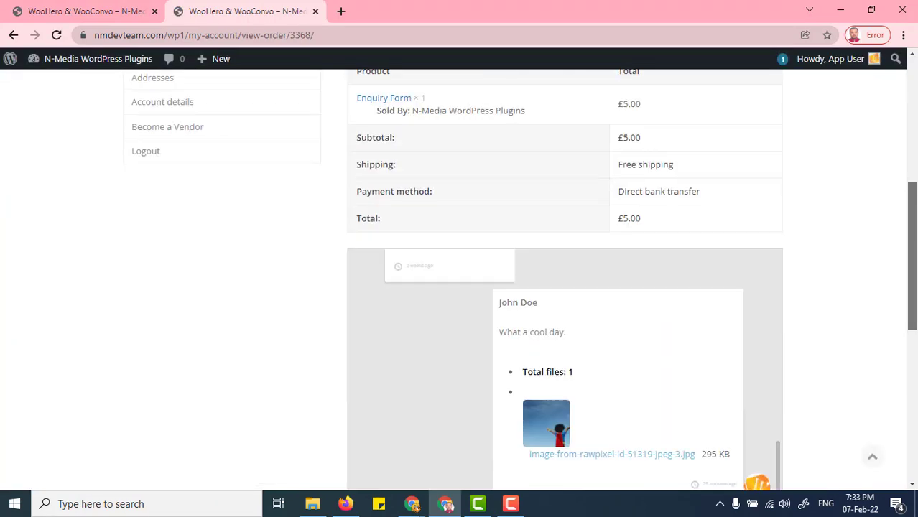
pyautogui.scroll(-2, 851, 322)
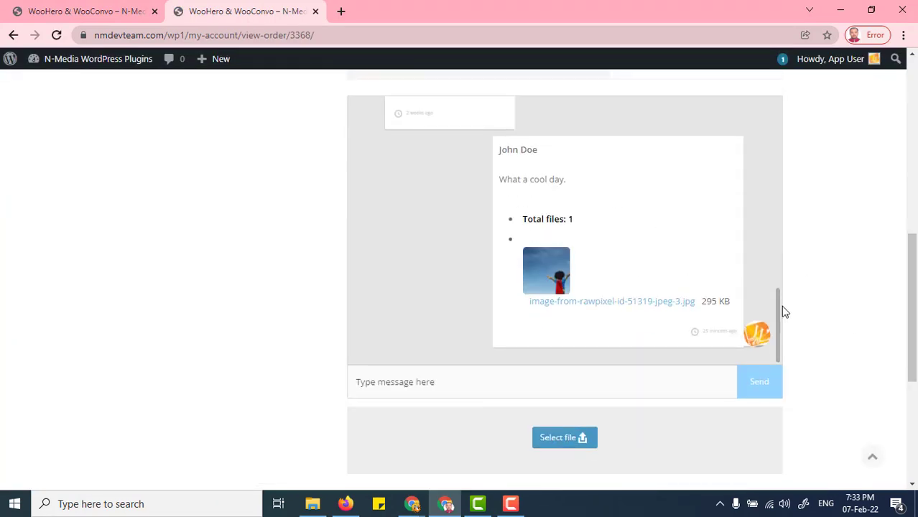
pyautogui.moveTo(783, 307); pyautogui.dragTo(793, 117)
pyautogui.moveTo(916, 291); pyautogui.dragTo(916, 246)
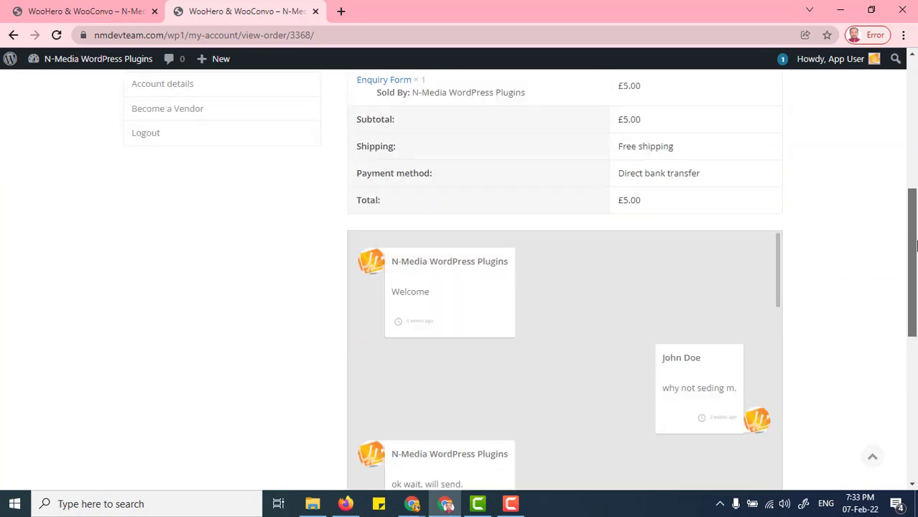
pyautogui.scroll(-1, 827, 236)
pyautogui.moveTo(779, 174); pyautogui.dragTo(879, 159)
pyautogui.moveTo(914, 260); pyautogui.dragTo(914, 274)
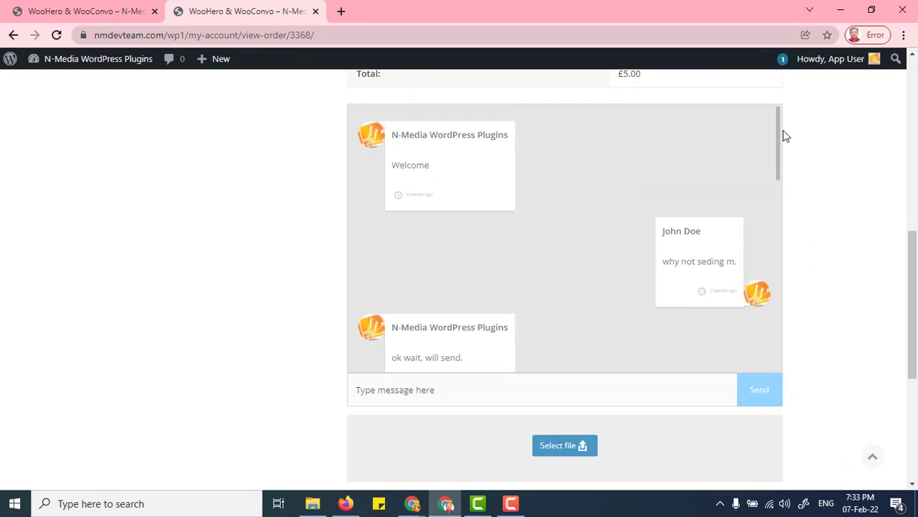
pyautogui.moveTo(776, 133); pyautogui.dragTo(783, 326)
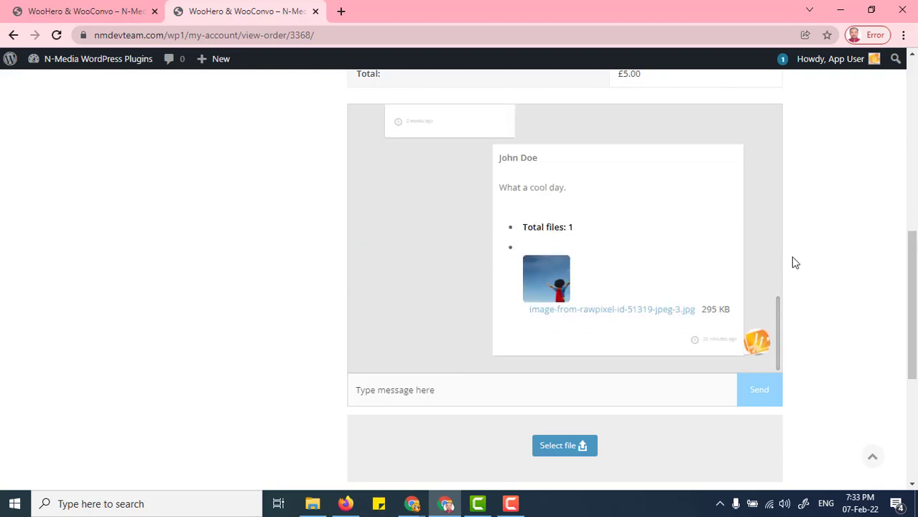
pyautogui.moveTo(914, 354); pyautogui.dragTo(916, 327)
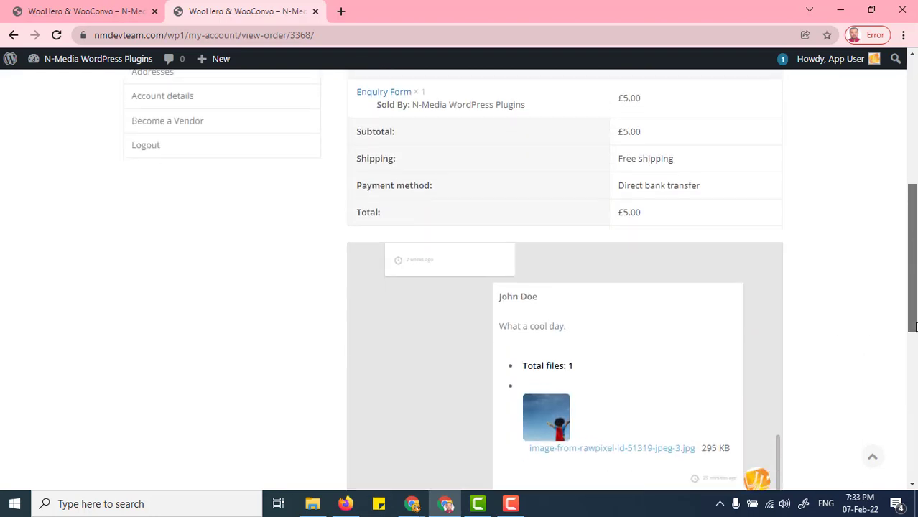
pyautogui.scroll(-2, 914, 327)
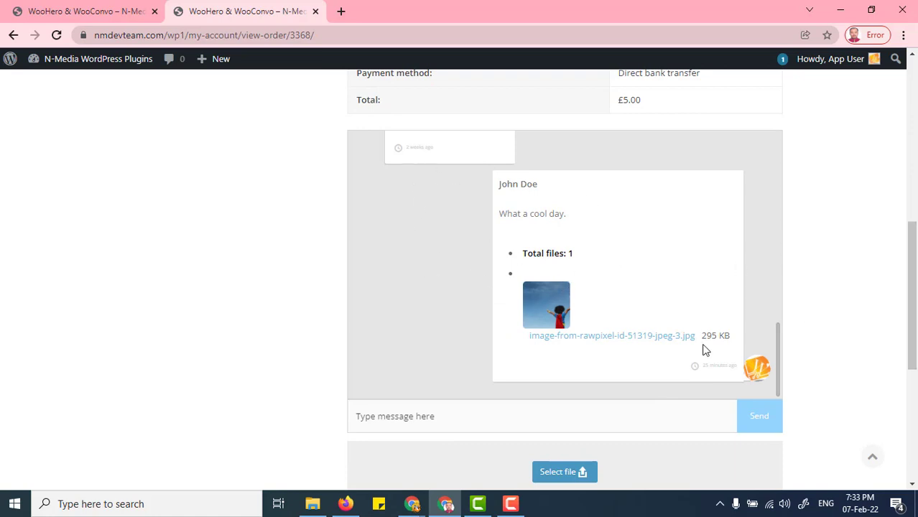
# - Send the order message "Hey, where is my order?" with the picture image-from-rawpixel-id-51319-jpeg attached
pyautogui.moveTo(914, 334); pyautogui.dragTo(915, 370)
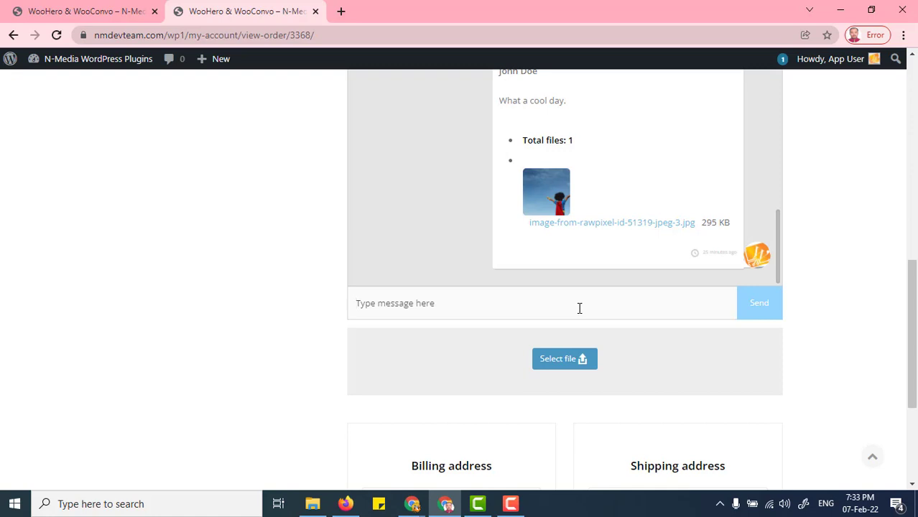
pyautogui.write('He')
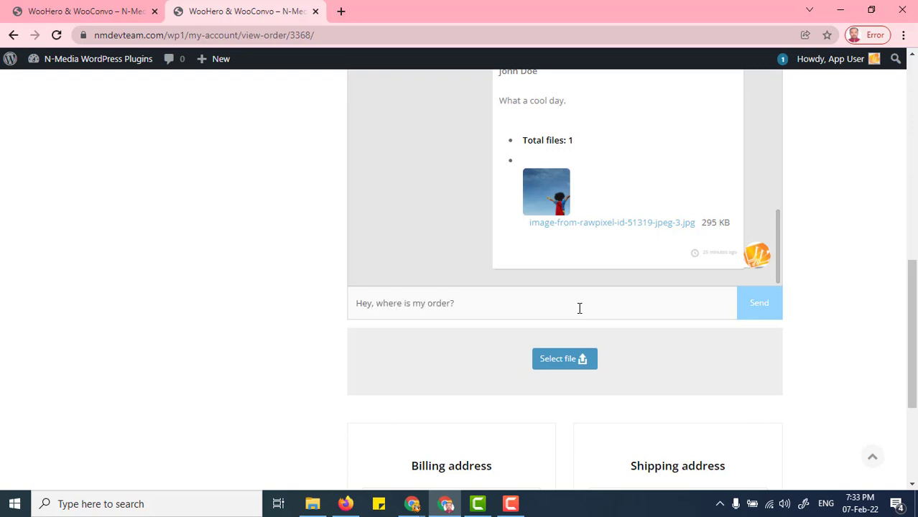
pyautogui.scroll(-1, 594, 332)
pyautogui.click(579, 322)
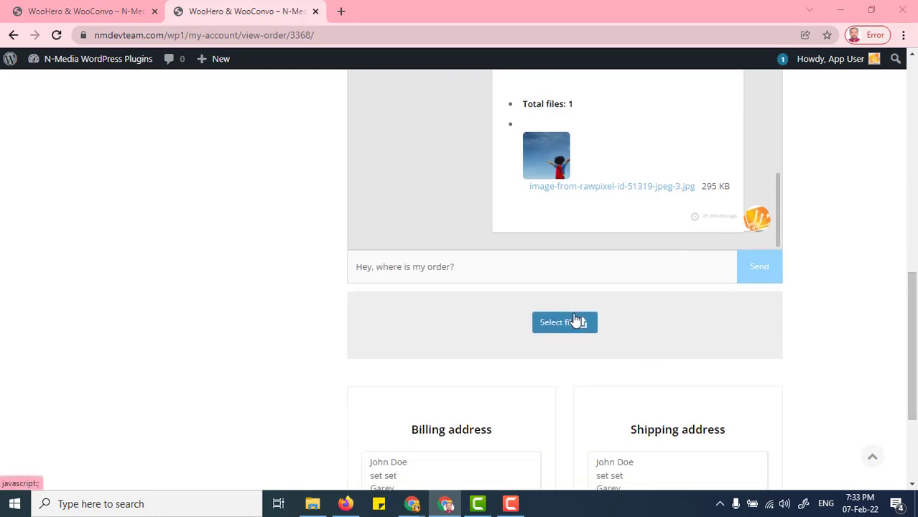
pyautogui.scroll(-3, 471, 216)
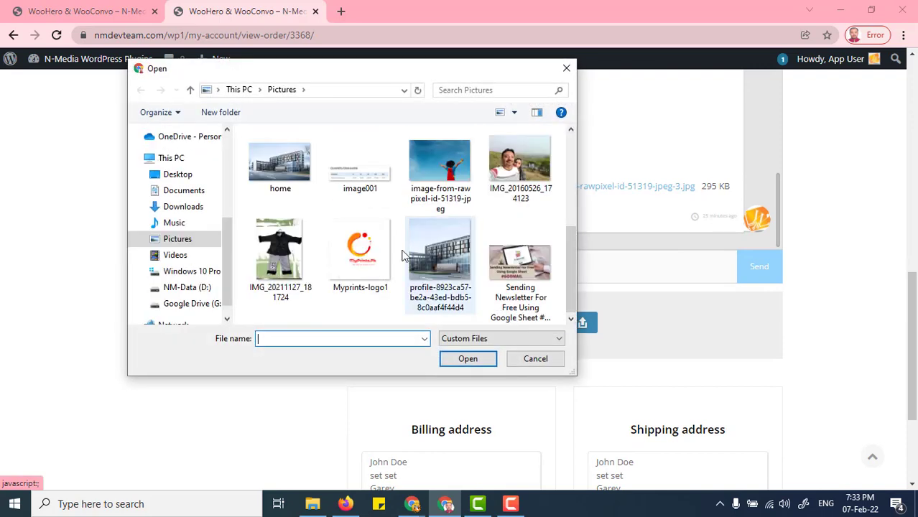
pyautogui.doubleClick(423, 176)
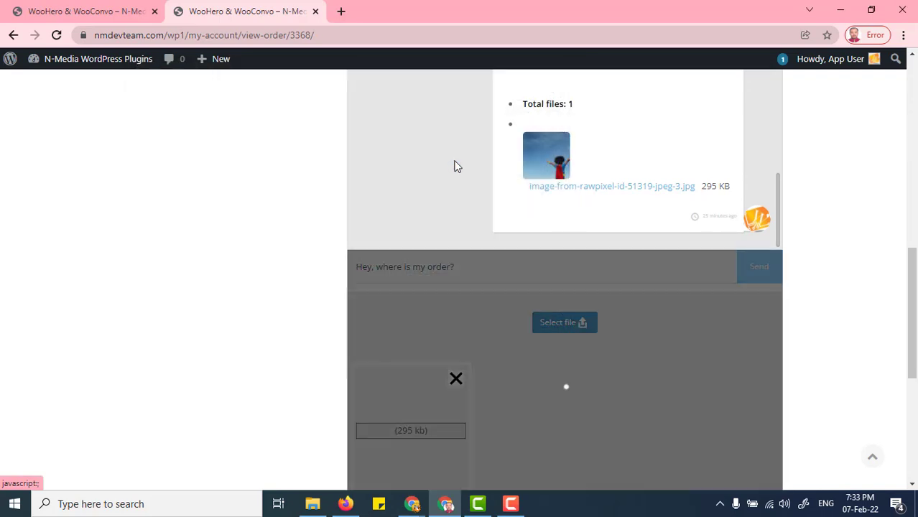
pyautogui.scroll(-3, 892, 310)
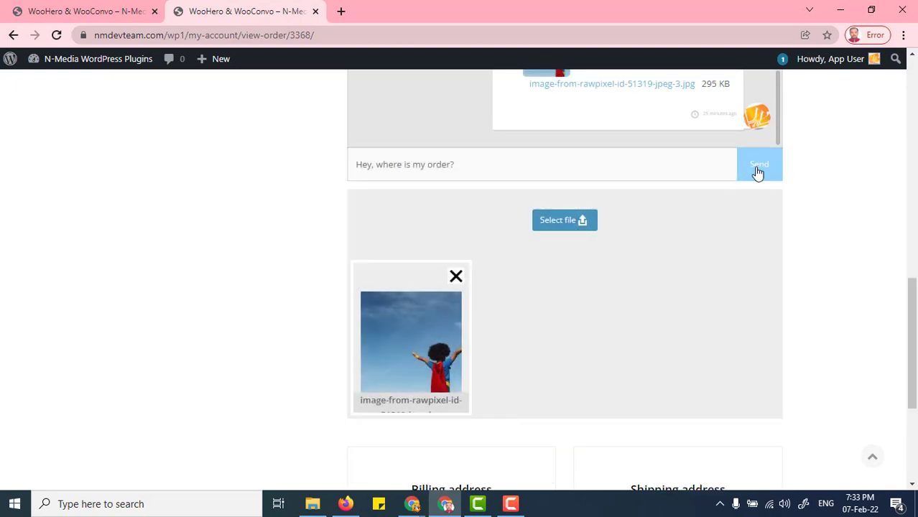
pyautogui.click(756, 171)
# - Switch to the Gmail window and refresh the inbox to check for the message notification
pyautogui.moveTo(412, 504)
pyautogui.click(370, 476)
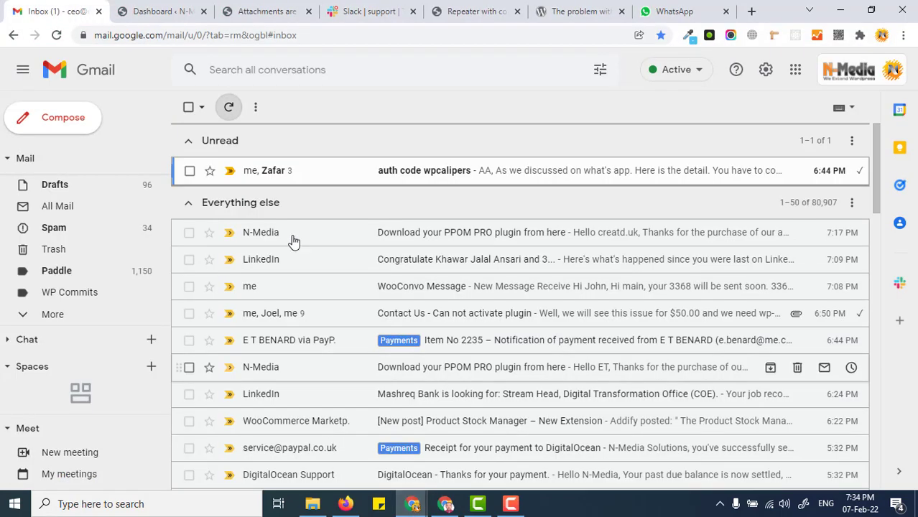
pyautogui.click(228, 109)
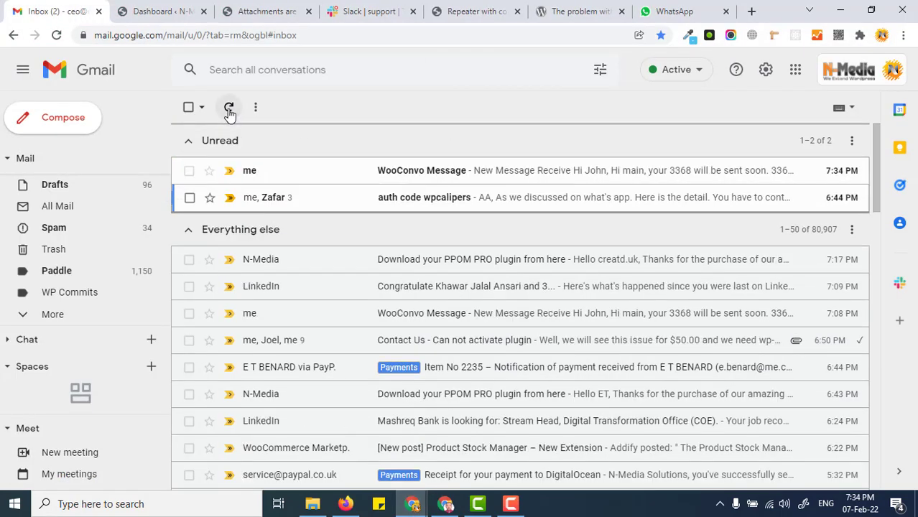
# - Return to the customer's order page and check the sent message at the end of the conversation
pyautogui.hotkey('alt', 'Tab')
pyautogui.scroll(1, 713, 176)
pyautogui.scroll(1, 714, 176)
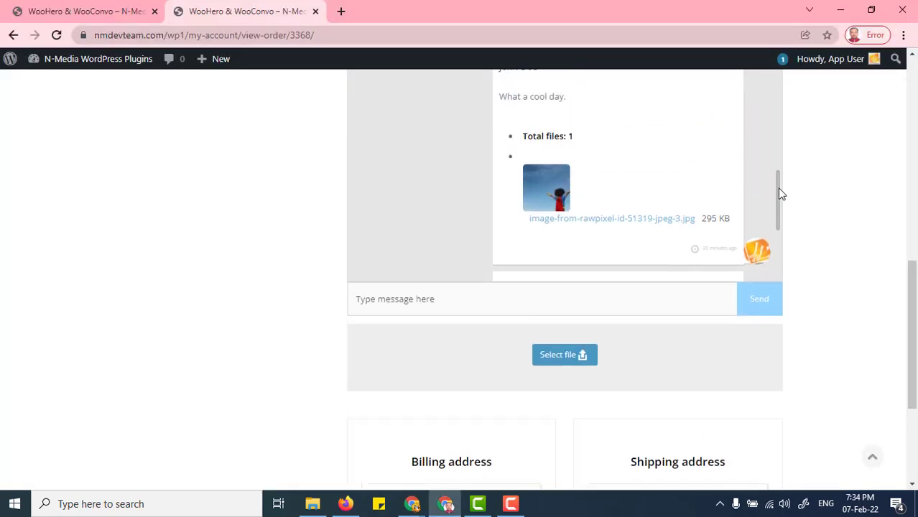
pyautogui.moveTo(778, 201); pyautogui.dragTo(732, 241)
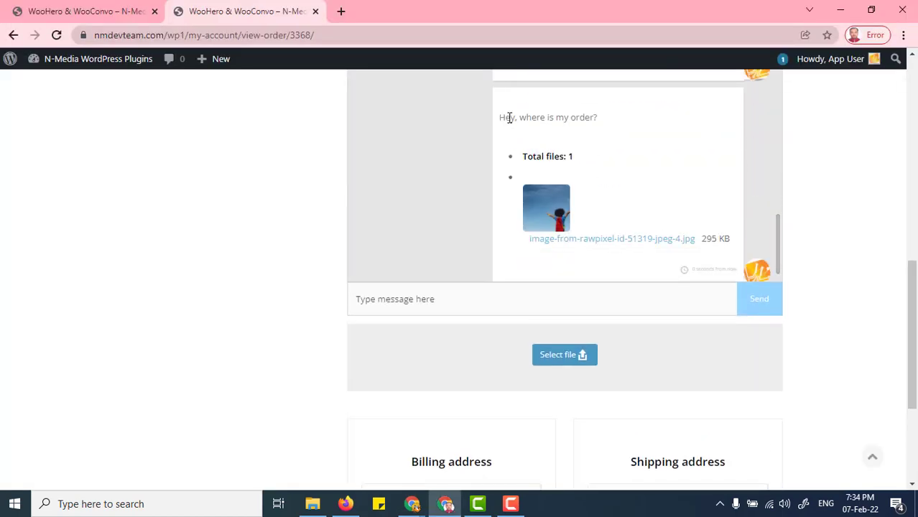
pyautogui.moveTo(509, 117); pyautogui.dragTo(637, 128)
# - In Gmail, mark the new WooConvo Message email as not suspicious and review its message text and file link
pyautogui.hotkey('alt', 'Tab')
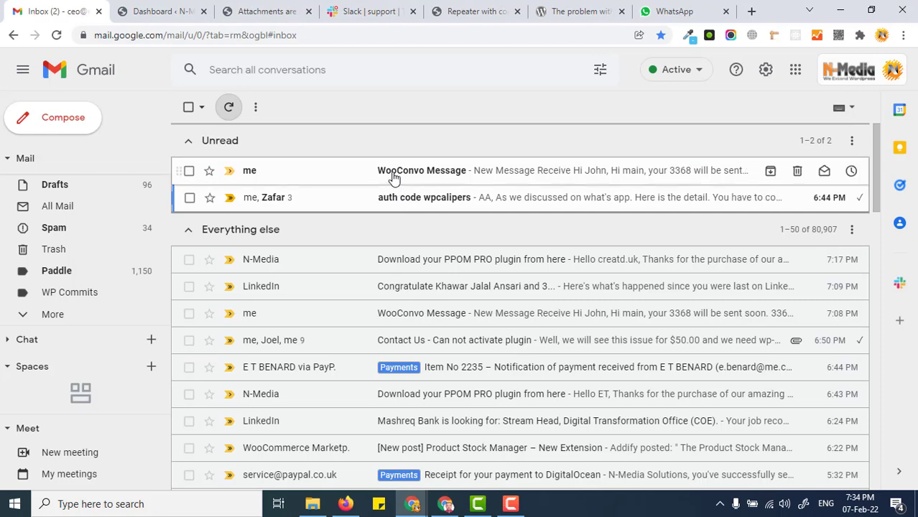
pyautogui.click(394, 172)
pyautogui.click(416, 302)
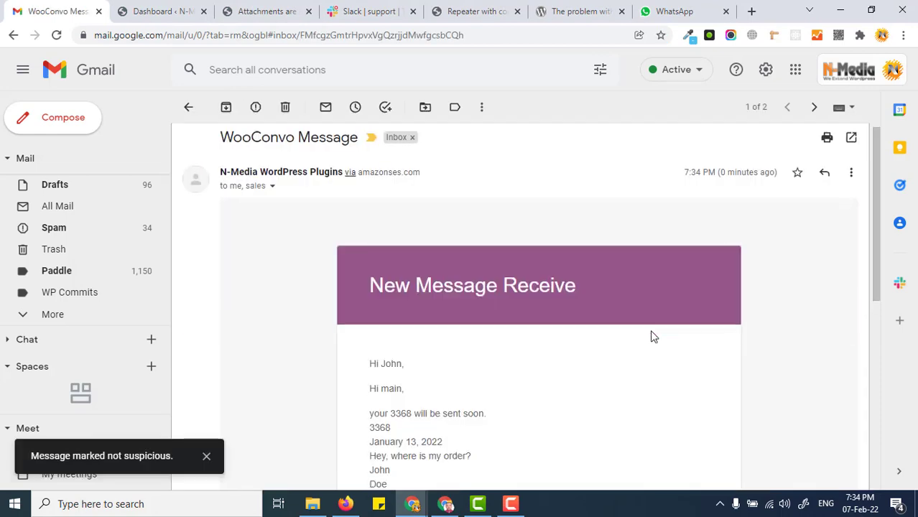
pyautogui.scroll(-3, 417, 263)
pyautogui.moveTo(373, 185); pyautogui.dragTo(459, 313)
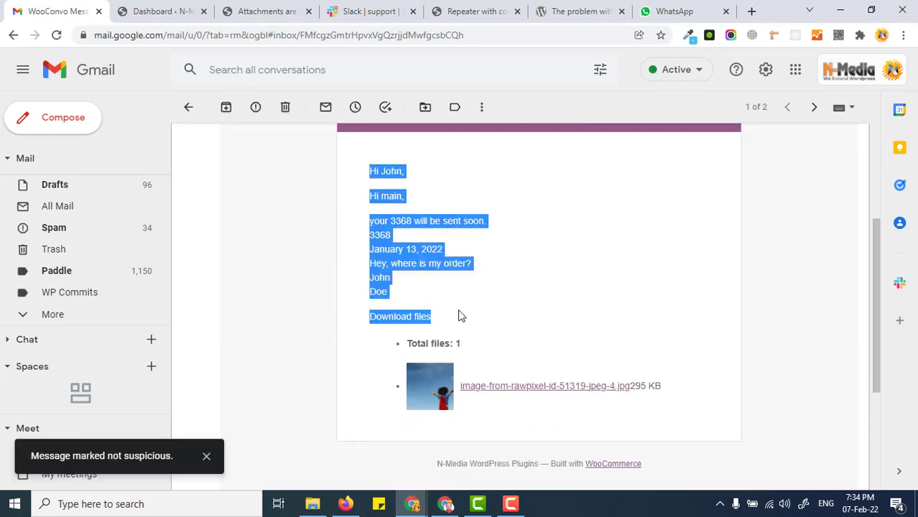
pyautogui.click(418, 248)
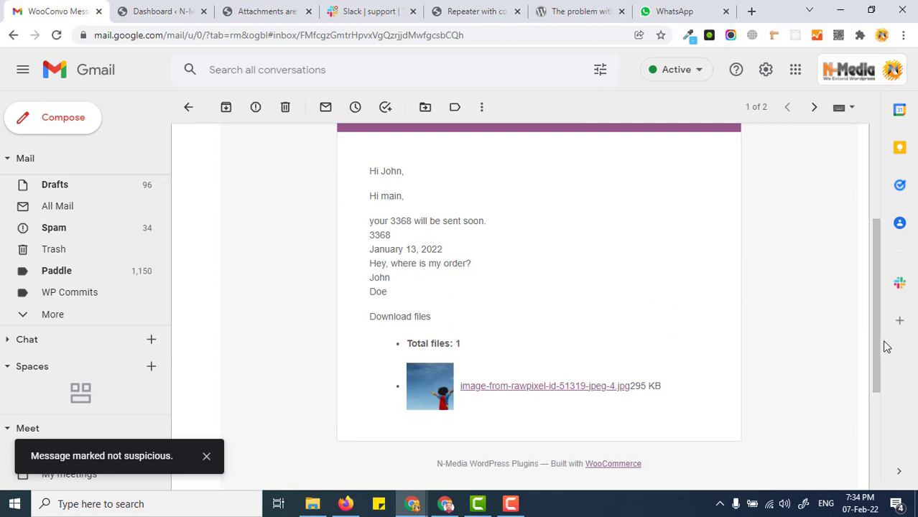
pyautogui.scroll(1, 885, 330)
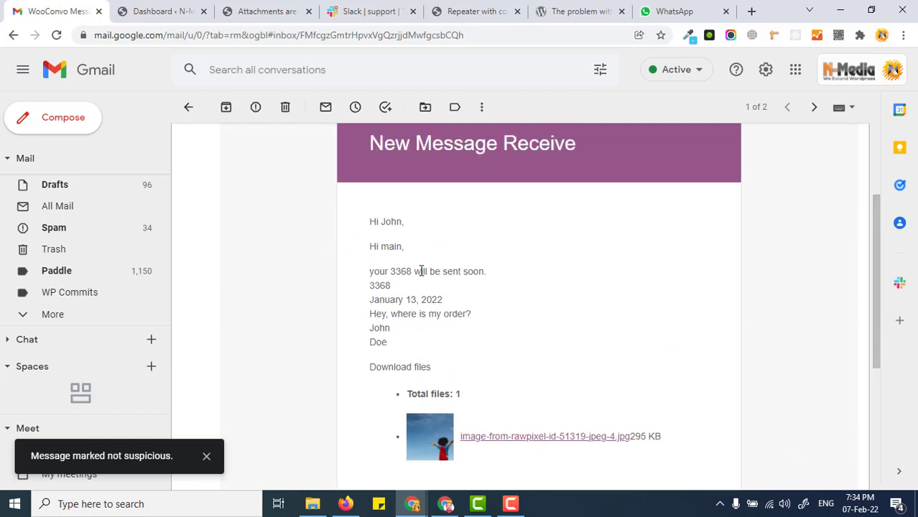
# - Switch to the WordPress admin window's Edit Order page and view the order's conversation there
pyautogui.hotkey('alt', 'Tab')
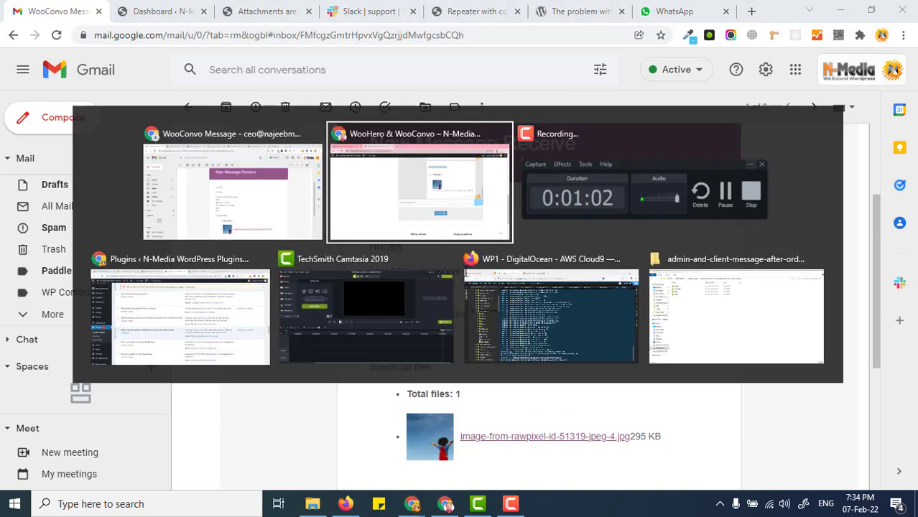
pyautogui.click(179, 316)
pyautogui.click(533, 17)
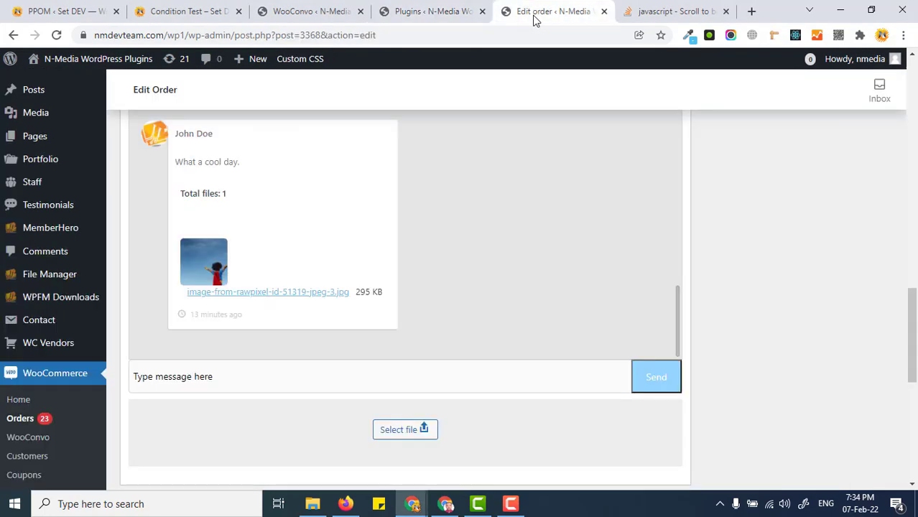
pyautogui.scroll(1, 429, 221)
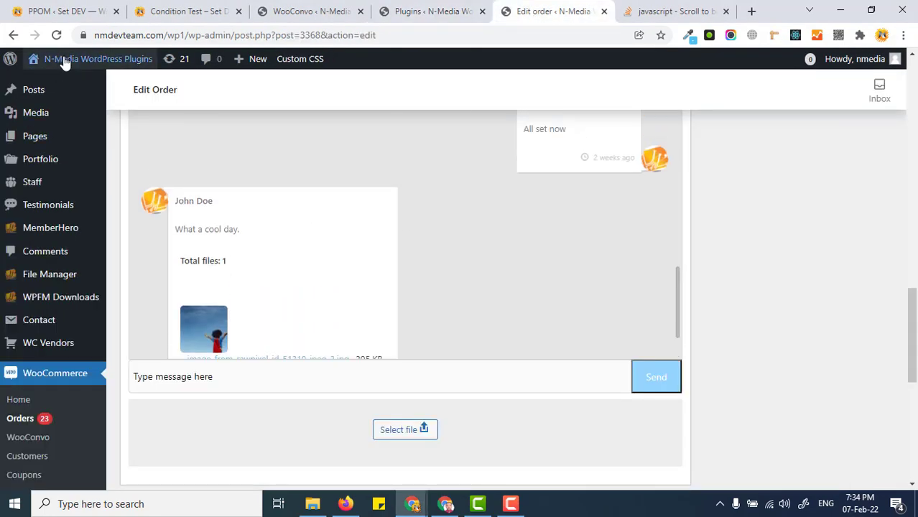
# - Reload the Edit Order page and check the customer's latest message and its attached file in the conversation
pyautogui.doubleClick(300, 35)
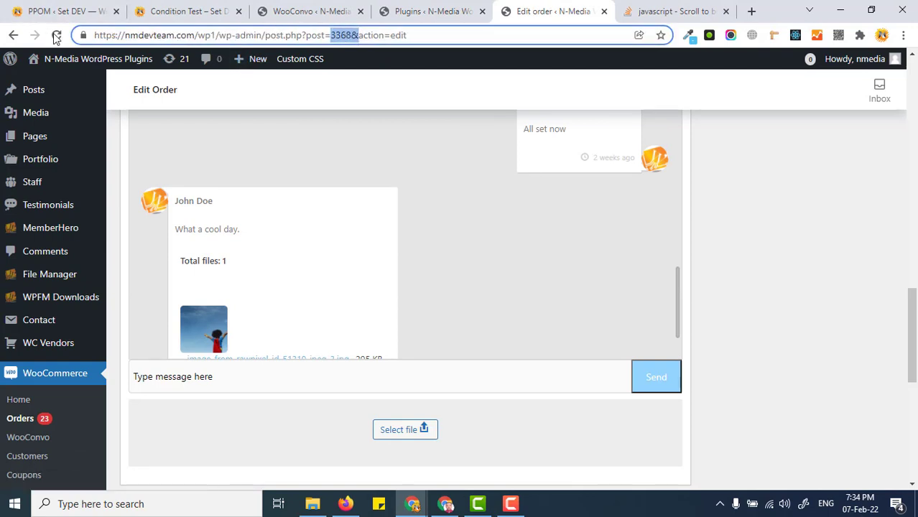
pyautogui.press('Return')
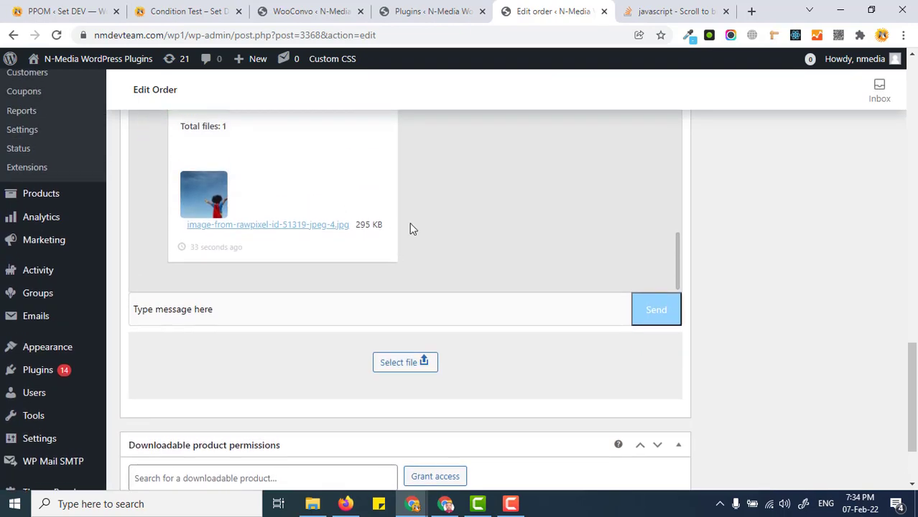
pyautogui.scroll(2, 302, 198)
pyautogui.moveTo(183, 229); pyautogui.dragTo(281, 227)
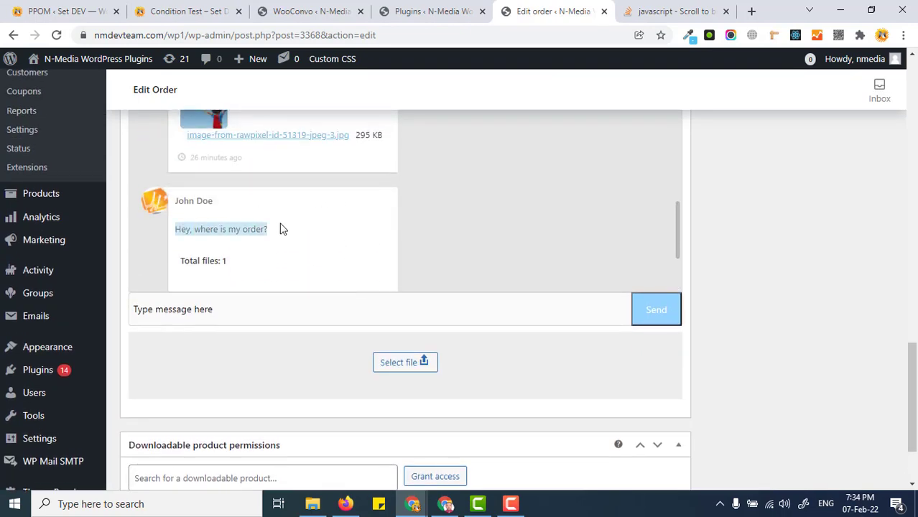
pyautogui.scroll(-2, 281, 221)
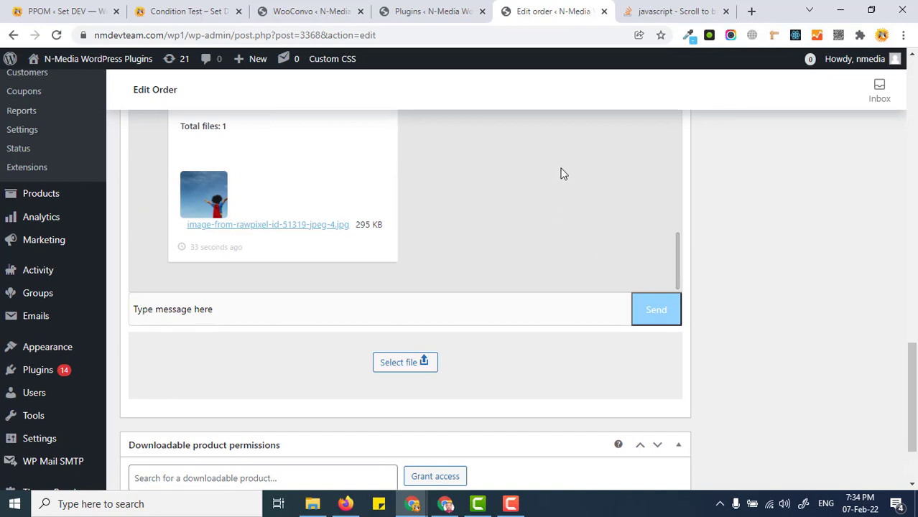
# - Open the WooConvo General Settings and review the options through to Render message area and Message Sent
pyautogui.click(322, 11)
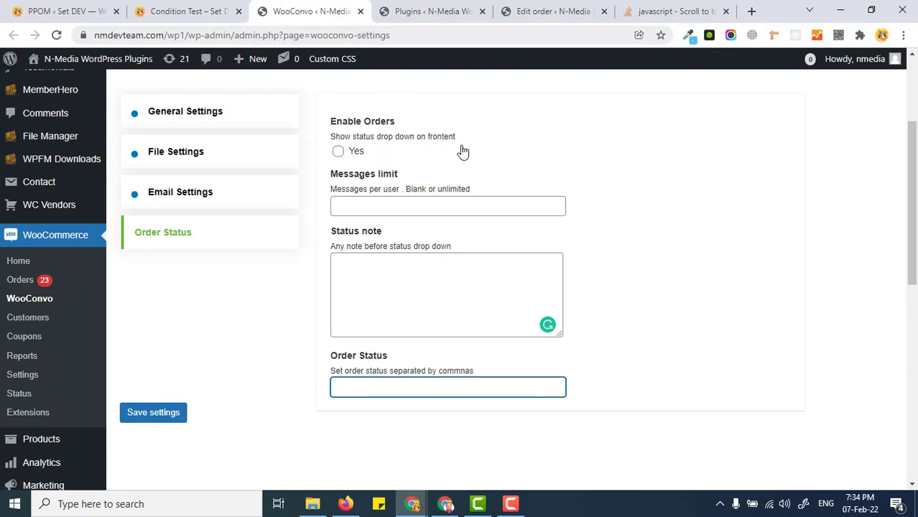
pyautogui.scroll(1, 333, 194)
pyautogui.click(218, 190)
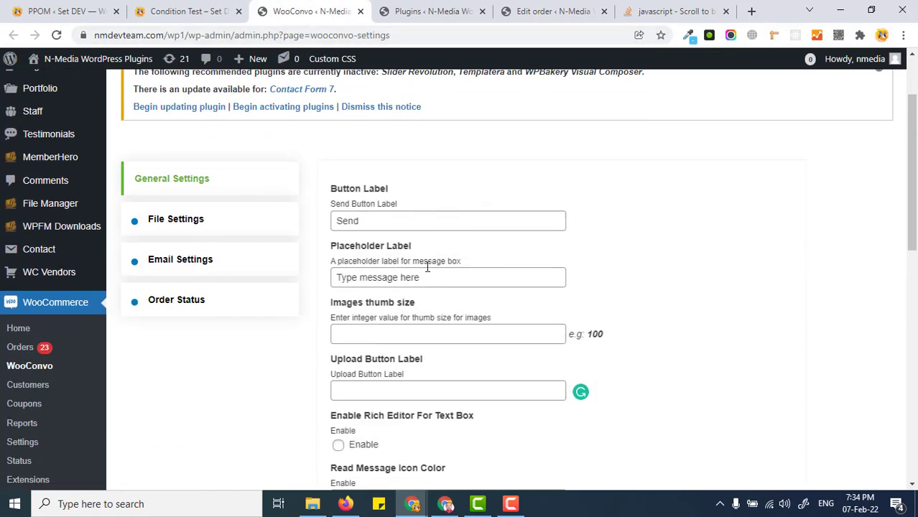
pyautogui.scroll(-2, 387, 195)
pyautogui.scroll(-6, 397, 210)
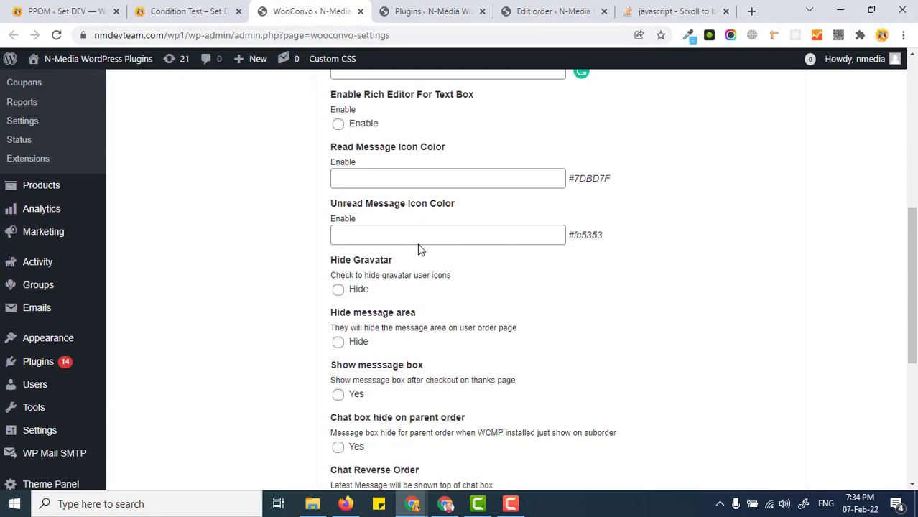
pyautogui.scroll(-2, 453, 287)
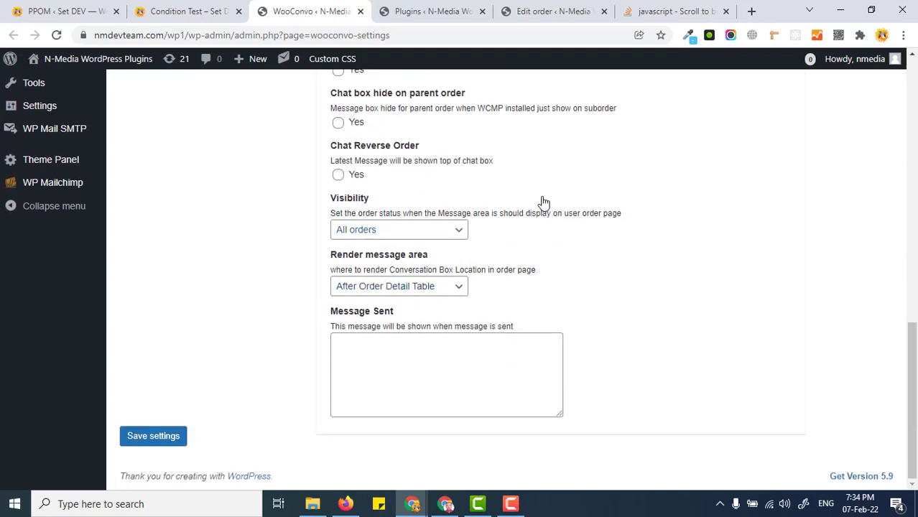
# - Switch to the customer's order page and check where the conversation sits relative to the order details table
pyautogui.hotkey('alt', 'Tab')
pyautogui.click(582, 235)
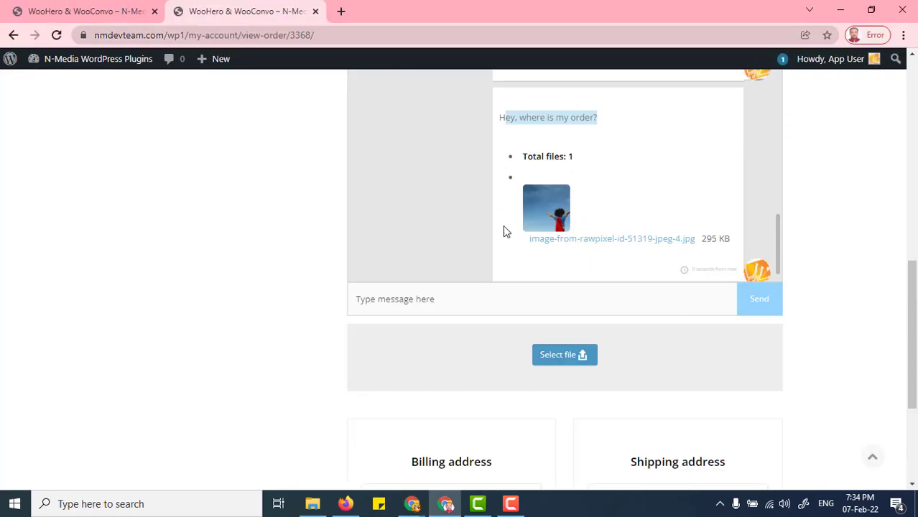
pyautogui.scroll(2, 536, 198)
pyautogui.scroll(5, 378, 199)
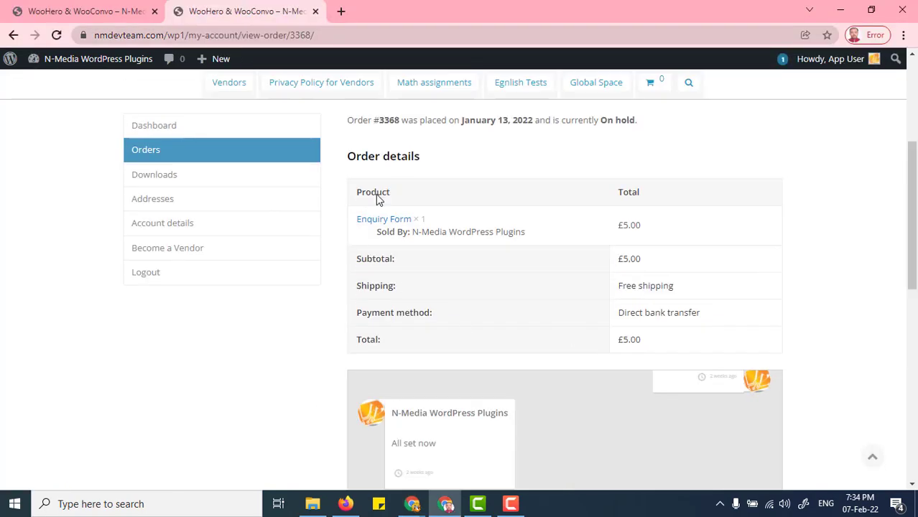
# - In the WooConvo settings, set Render message area to Before Order Detail Table and save the settings
pyautogui.hotkey('alt', 'Tab')
pyautogui.click(422, 288)
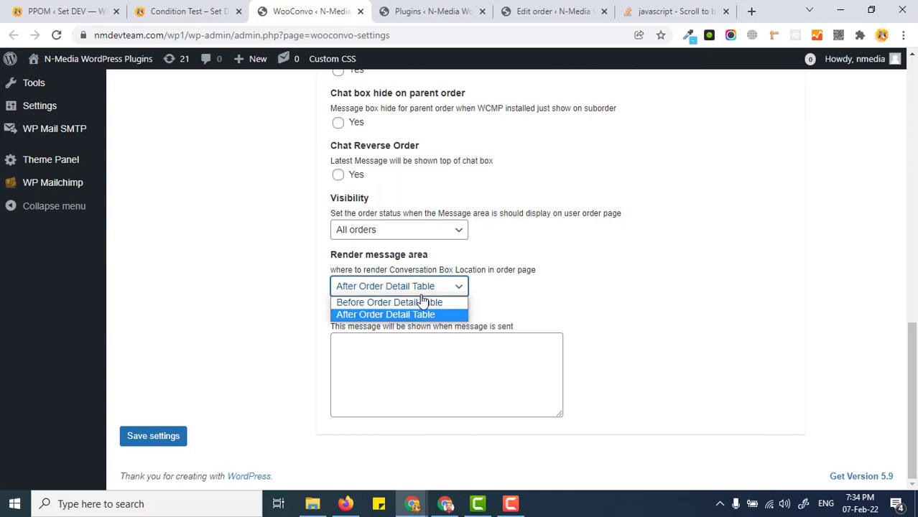
pyautogui.click(424, 300)
pyautogui.click(158, 444)
# - Reload the customer's order page and check the conversation's placement against the order details
pyautogui.hotkey('alt', 'Tab')
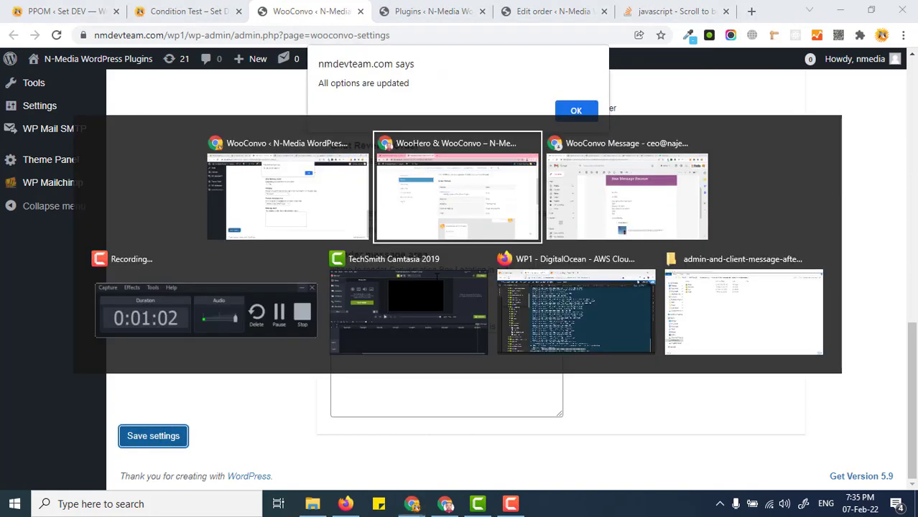
pyautogui.click(56, 35)
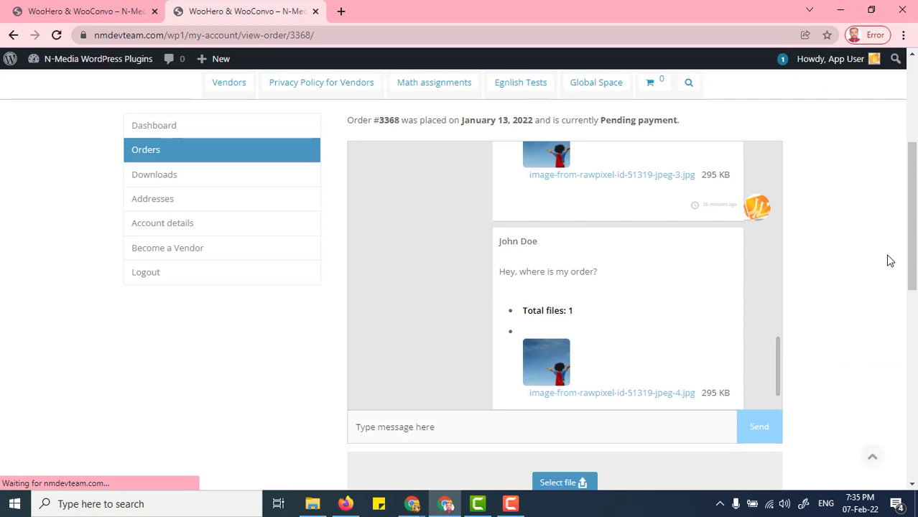
pyautogui.moveTo(913, 231); pyautogui.dragTo(916, 320)
pyautogui.scroll(2, 915, 320)
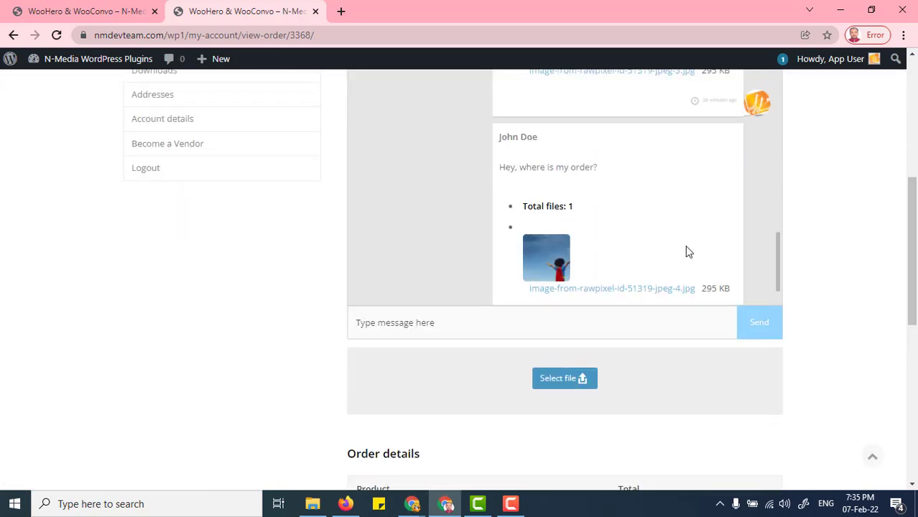
# - Return to the WooConvo settings and go through the File, Email and Order Status settings
pyautogui.hotkey('alt', 'Tab')
pyautogui.moveTo(915, 368); pyautogui.dragTo(916, 188)
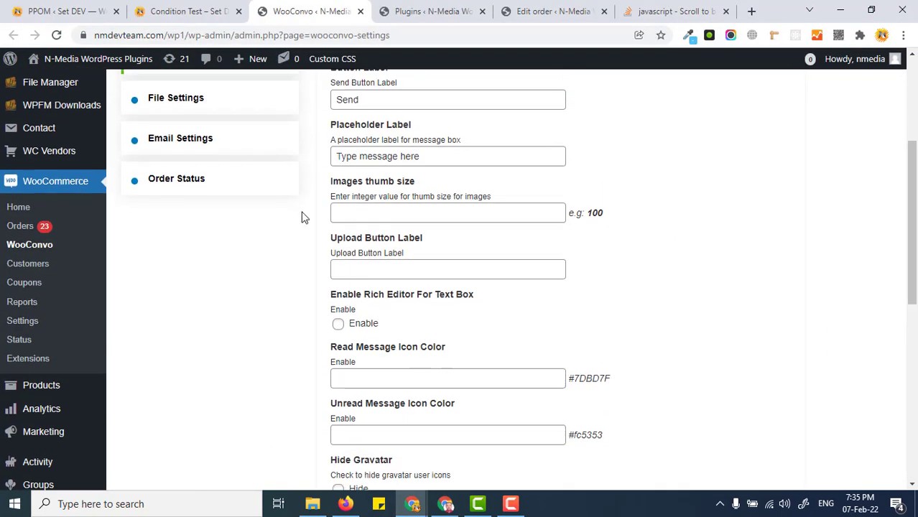
pyautogui.moveTo(916, 266); pyautogui.dragTo(917, 240)
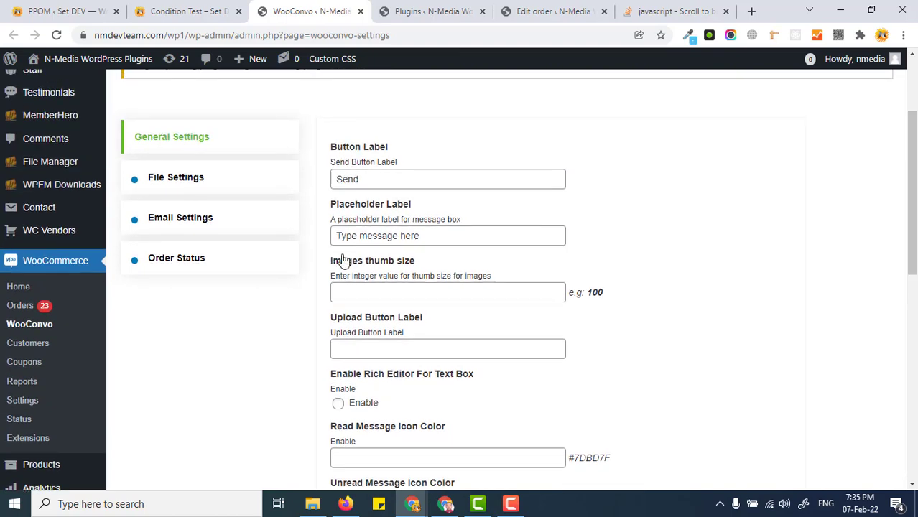
pyautogui.click(189, 181)
pyautogui.click(189, 215)
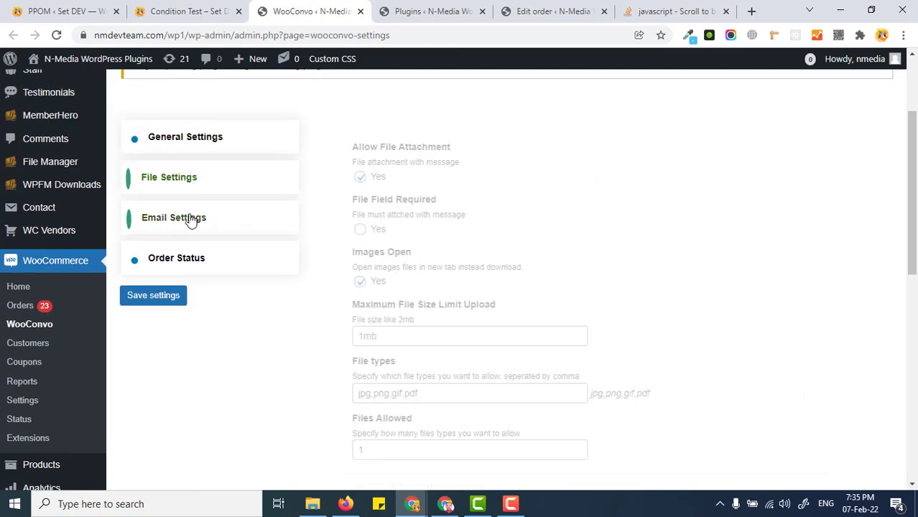
pyautogui.click(200, 264)
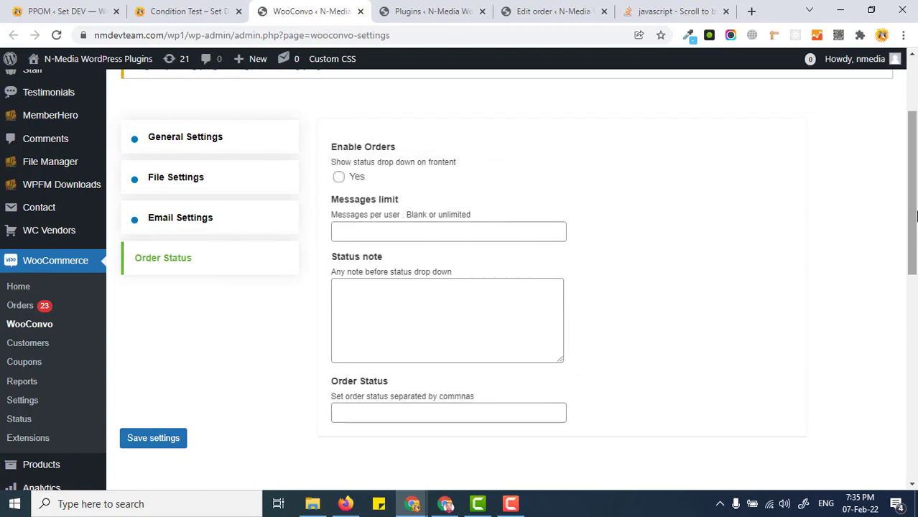
# - Enable the status drop-down for orders on the front end and activate the empty Order Status field
pyautogui.click(337, 180)
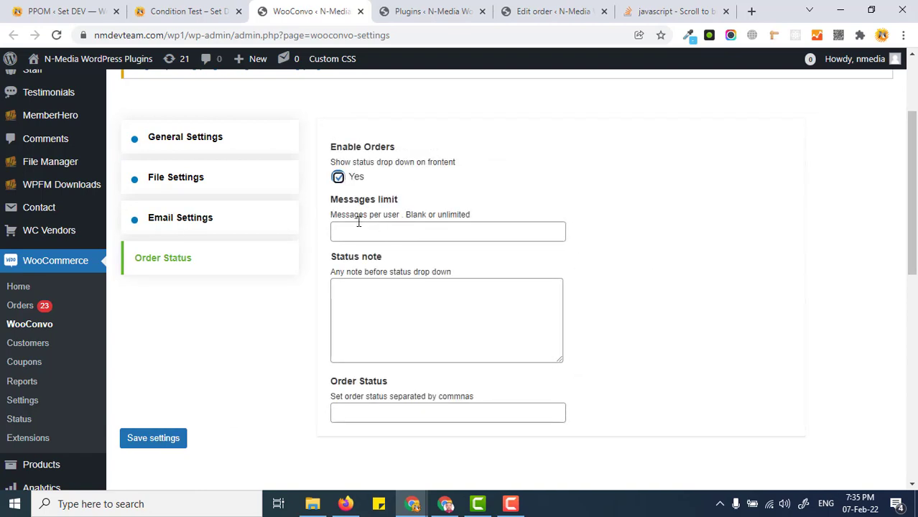
pyautogui.click(388, 414)
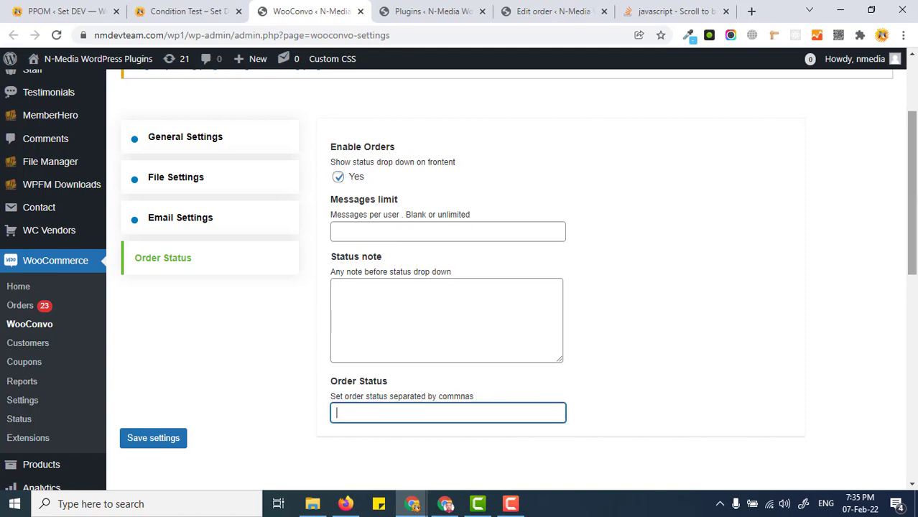
pyautogui.moveTo(912, 208); pyautogui.dragTo(913, 241)
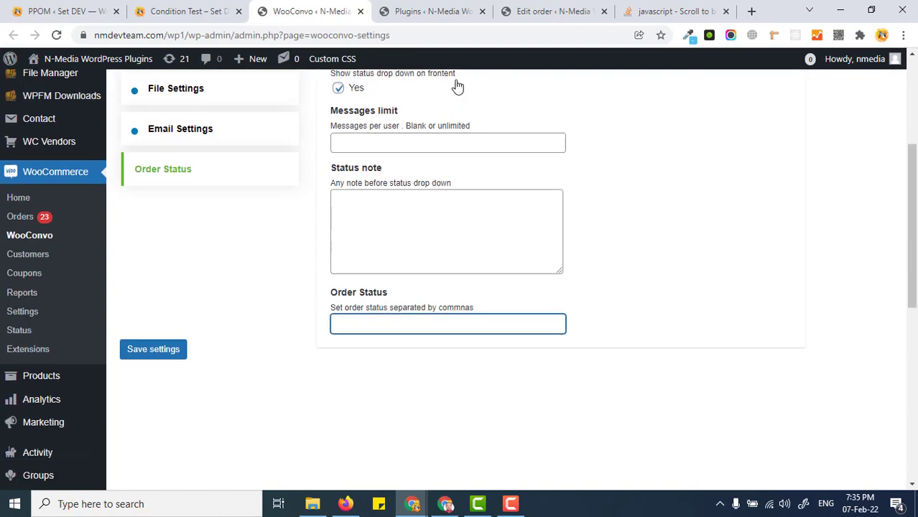
# - On the admin's Edit Order page, examine the order status choices that WooCommerce offers
pyautogui.click(545, 11)
pyautogui.moveTo(912, 391); pyautogui.dragTo(915, 143)
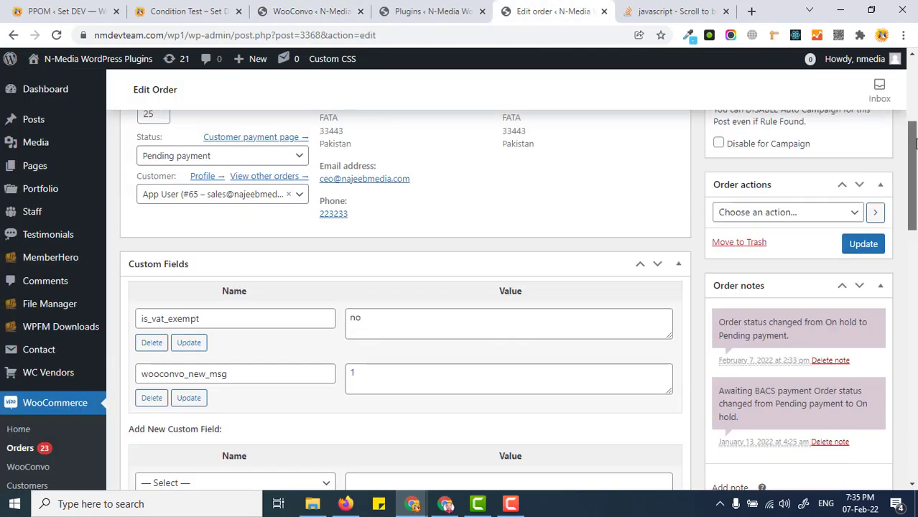
pyautogui.scroll(1, 808, 228)
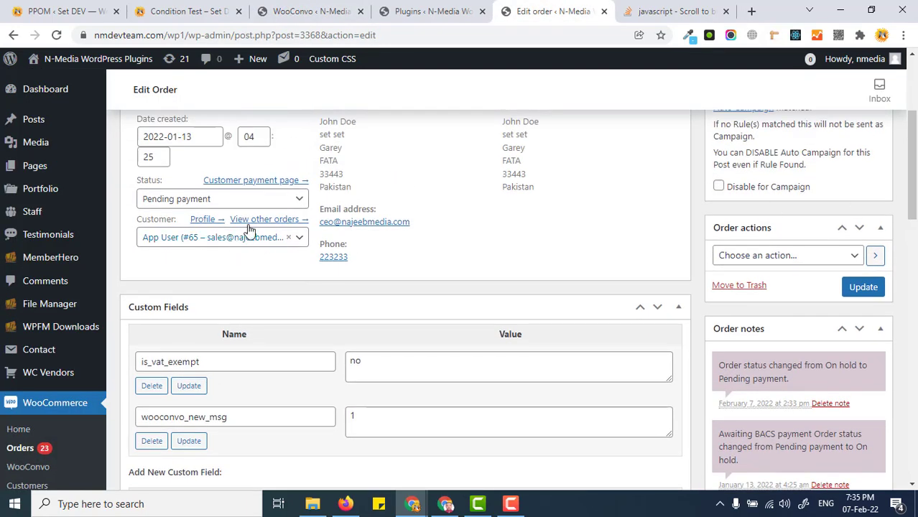
pyautogui.click(301, 205)
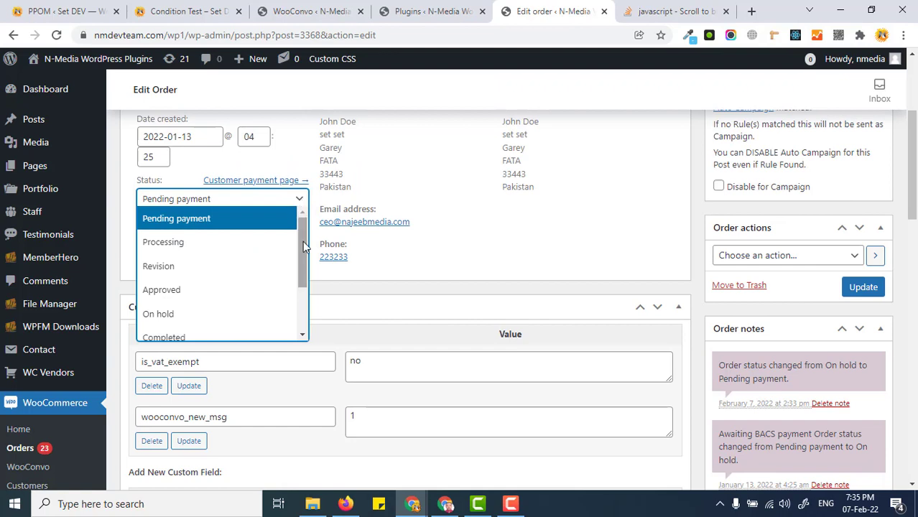
pyautogui.scroll(-1, 175, 248)
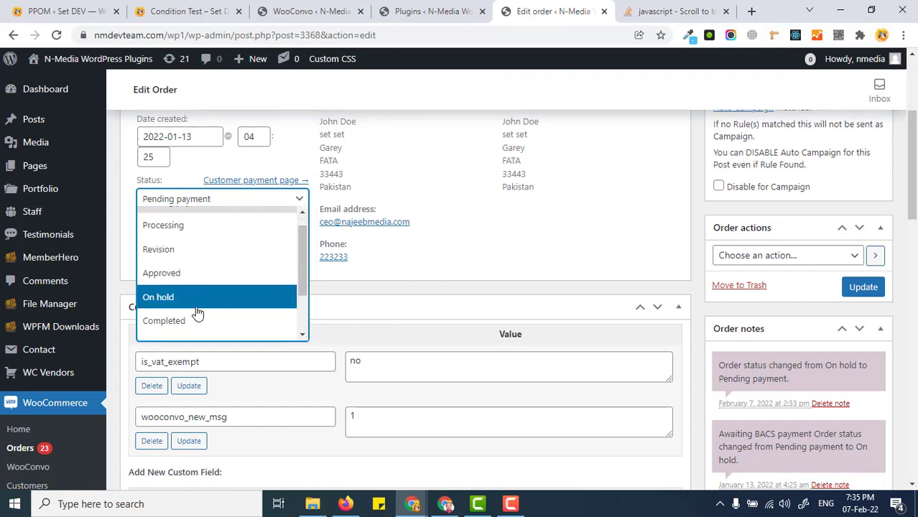
pyautogui.moveTo(300, 264); pyautogui.dragTo(311, 303)
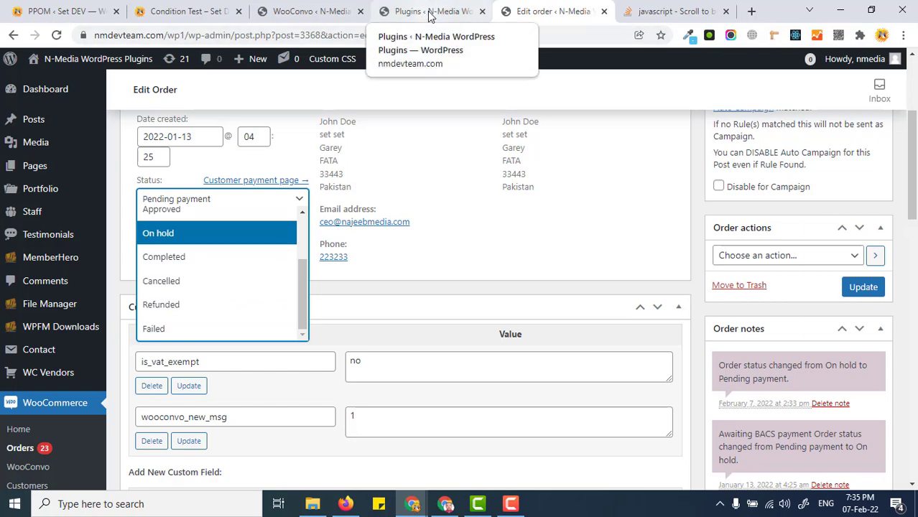
# - In the WooConvo Order Status settings, enter the statuses "Design1,Final" and save the settings
pyautogui.click(344, 14)
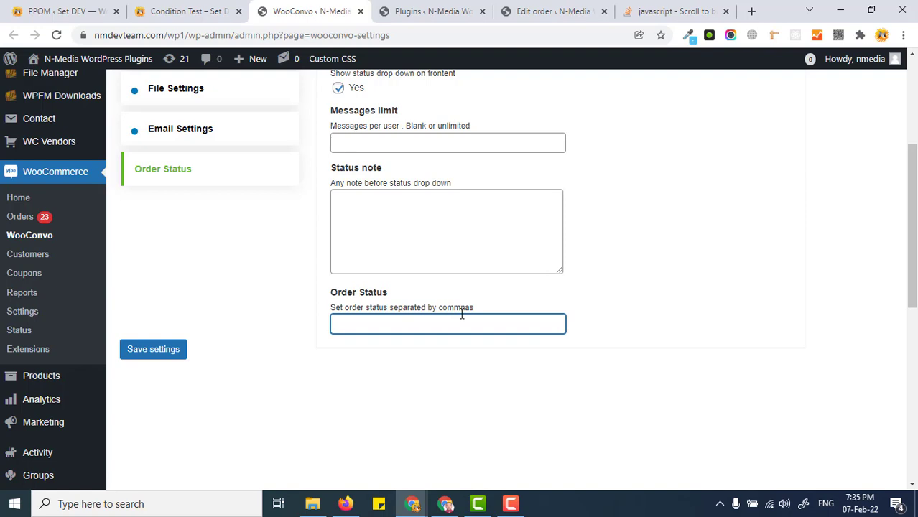
pyautogui.write('esign1,Final')
pyautogui.click(171, 349)
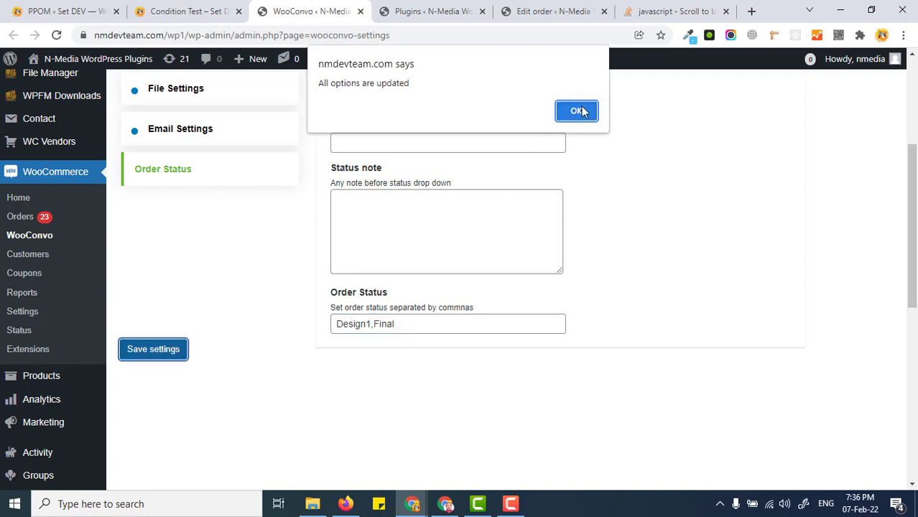
pyautogui.click(574, 113)
# - Reload the customer's order page and inspect the status drop-down beneath the message box
pyautogui.hotkey('alt', 'Tab')
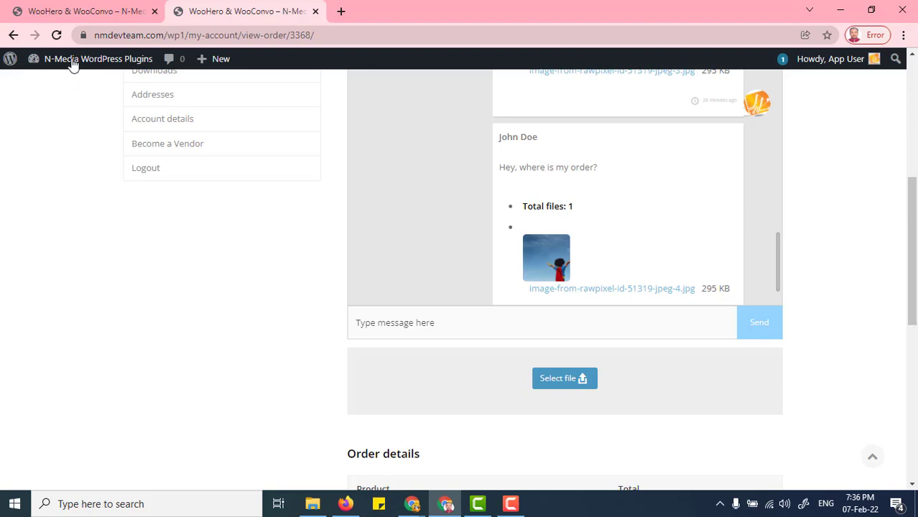
pyautogui.click(56, 35)
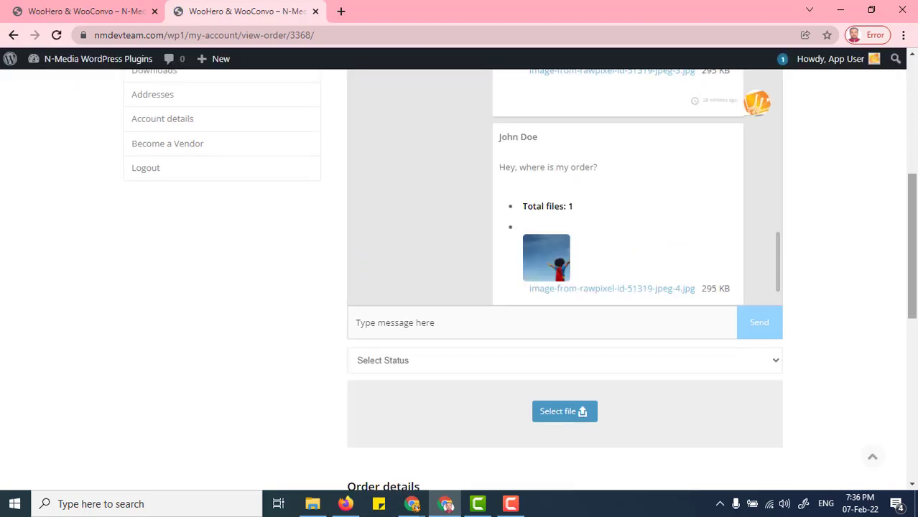
pyautogui.moveTo(913, 247); pyautogui.dragTo(915, 285)
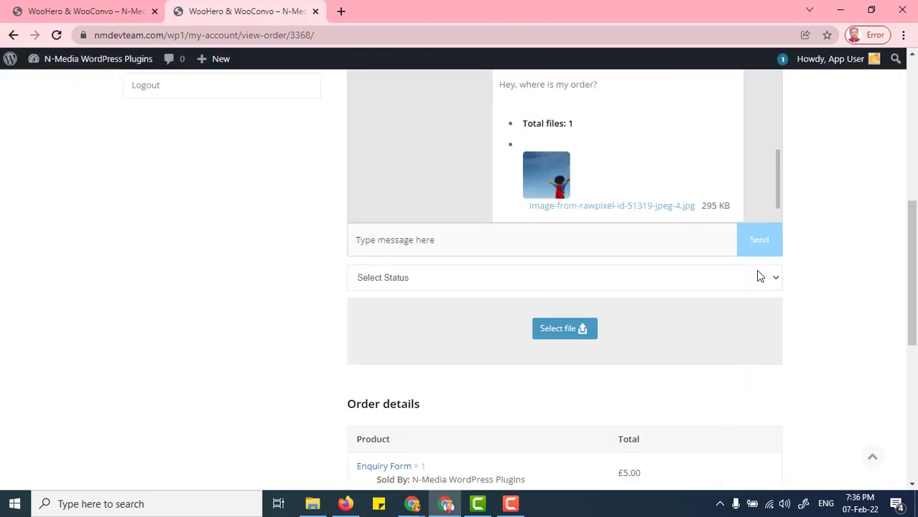
pyautogui.click(765, 276)
pyautogui.click(736, 332)
pyautogui.scroll(-1, 778, 178)
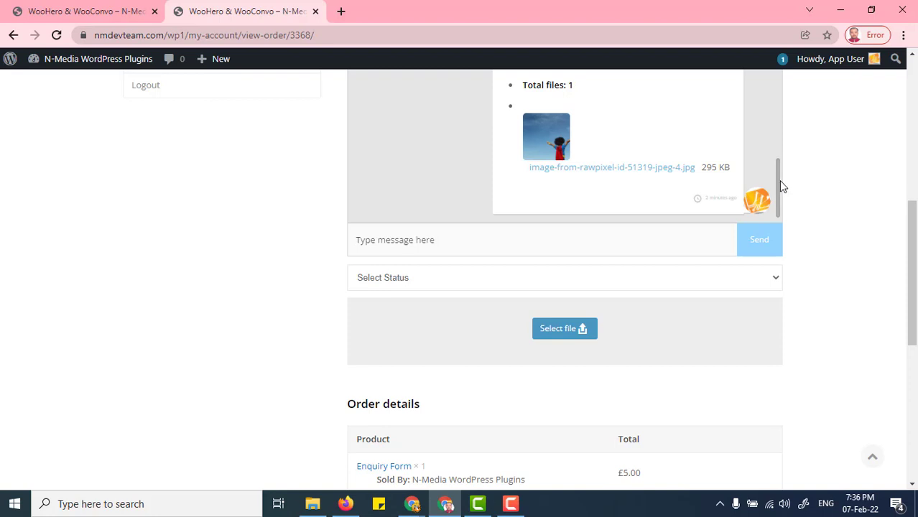
pyautogui.scroll(-1, 777, 186)
# - Select the Design1 status in the drop-down beneath the message box on the customer's order page
pyautogui.click(748, 277)
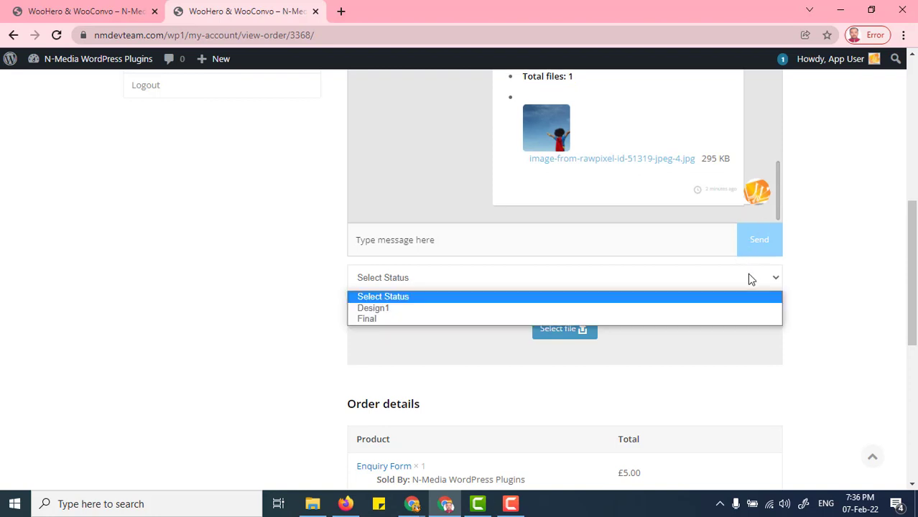
pyautogui.click(514, 309)
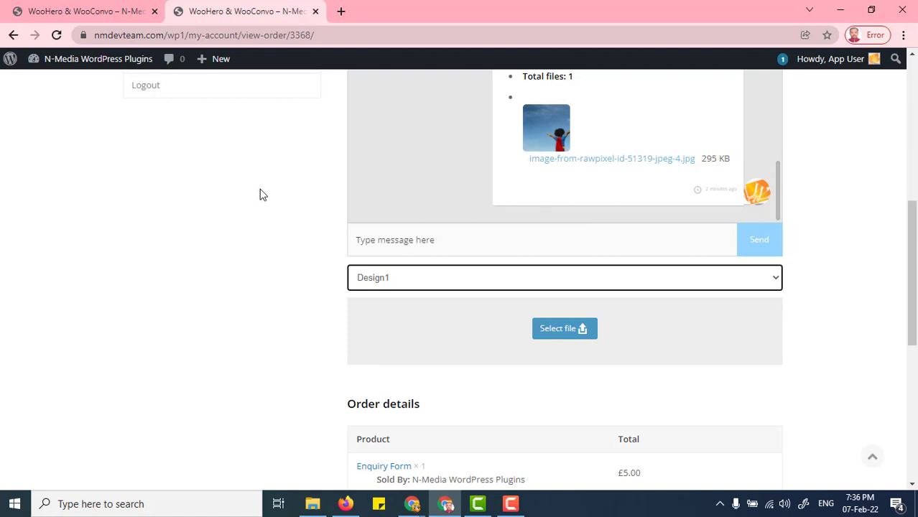
pyautogui.click(523, 276)
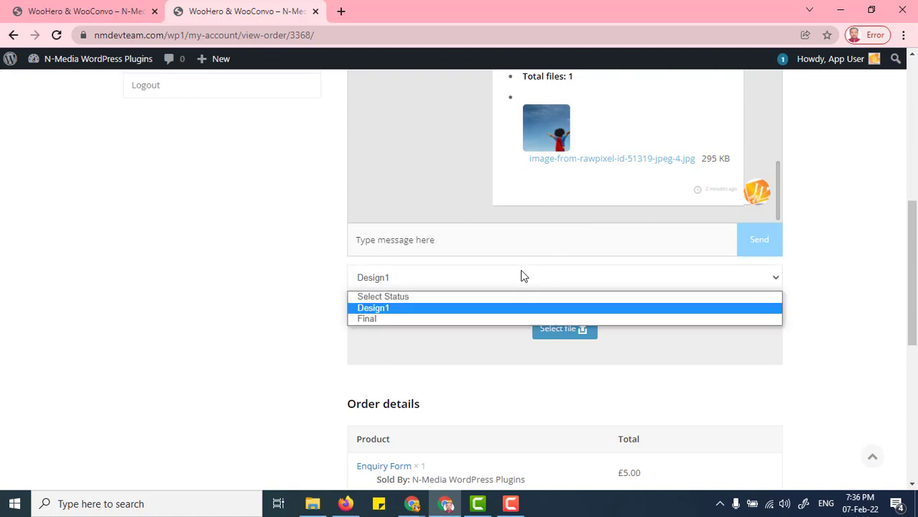
pyautogui.click(423, 314)
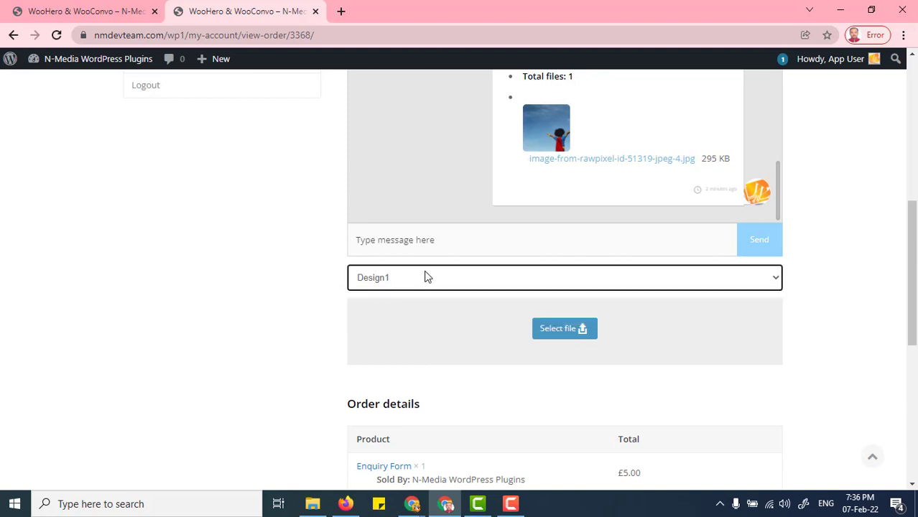
# - Set the order status to Final and send the message "done" from the customer's order page
pyautogui.click(426, 277)
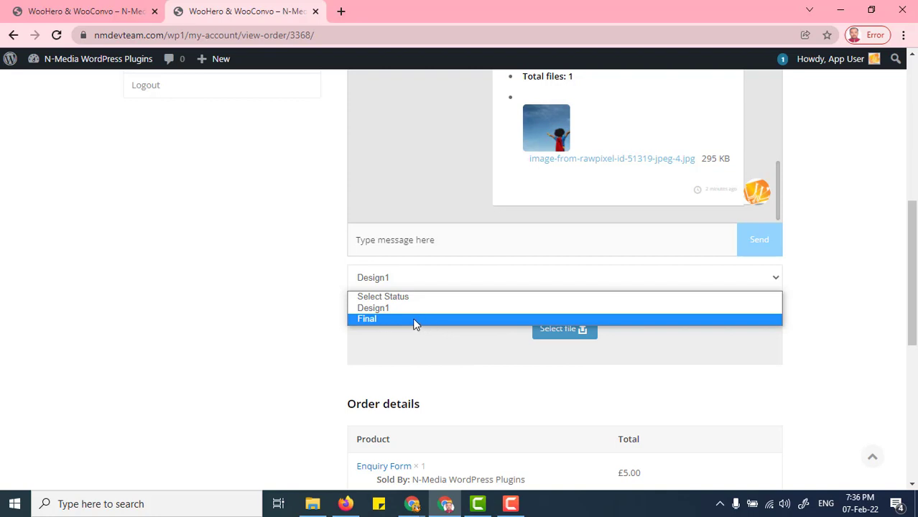
pyautogui.click(414, 321)
pyautogui.click(479, 249)
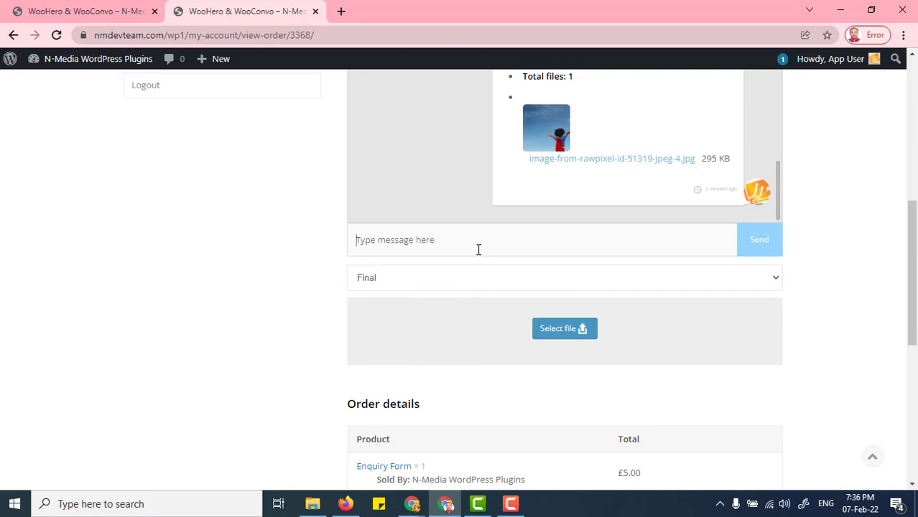
pyautogui.write('done')
pyautogui.click(758, 253)
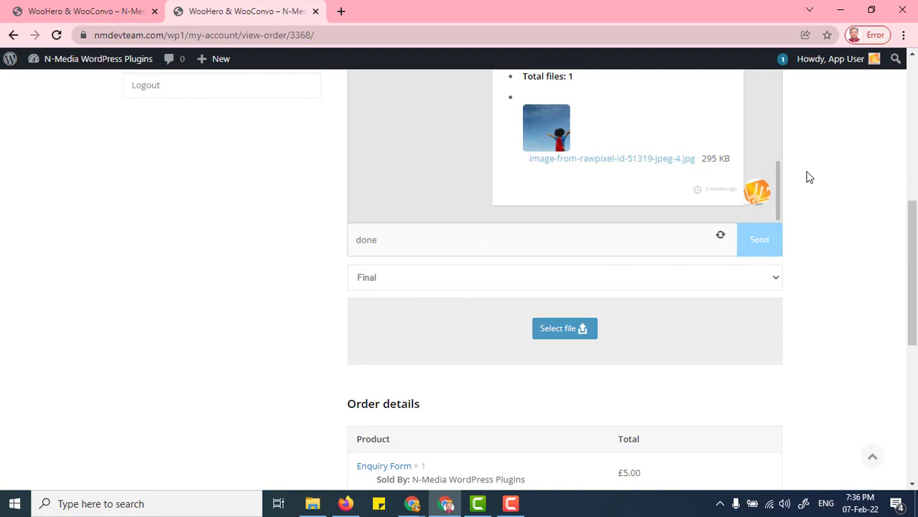
# - Switch to the admin's Edit Order page, reload it and inspect the order's status and the available status choices
pyautogui.hotkey('alt', 'Tab')
pyautogui.click(443, 18)
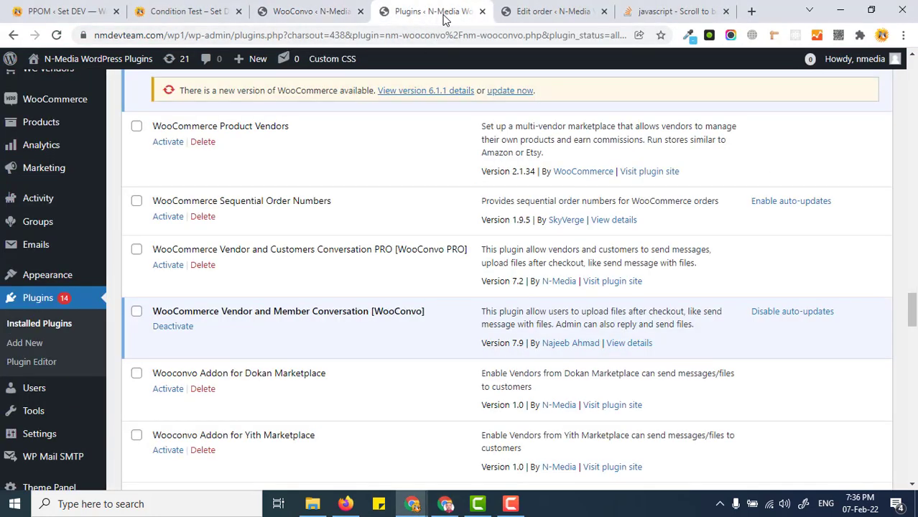
pyautogui.click(549, 11)
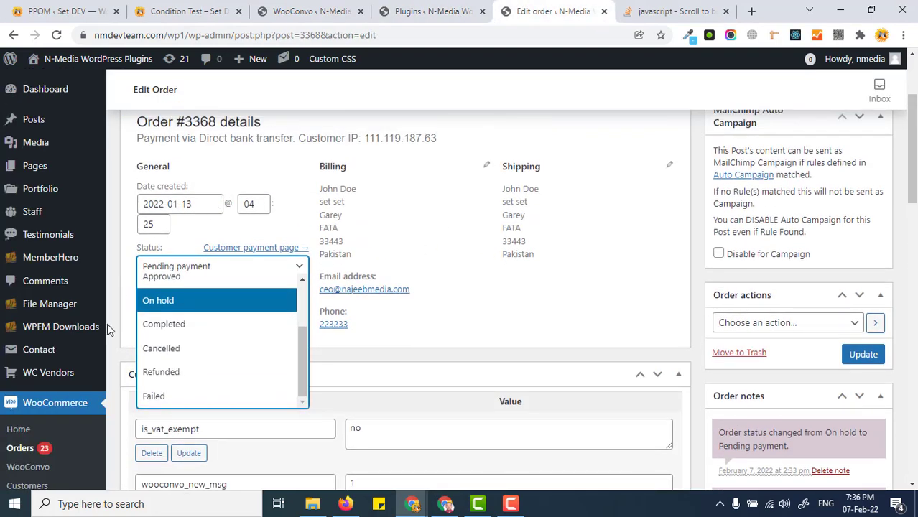
pyautogui.click(56, 35)
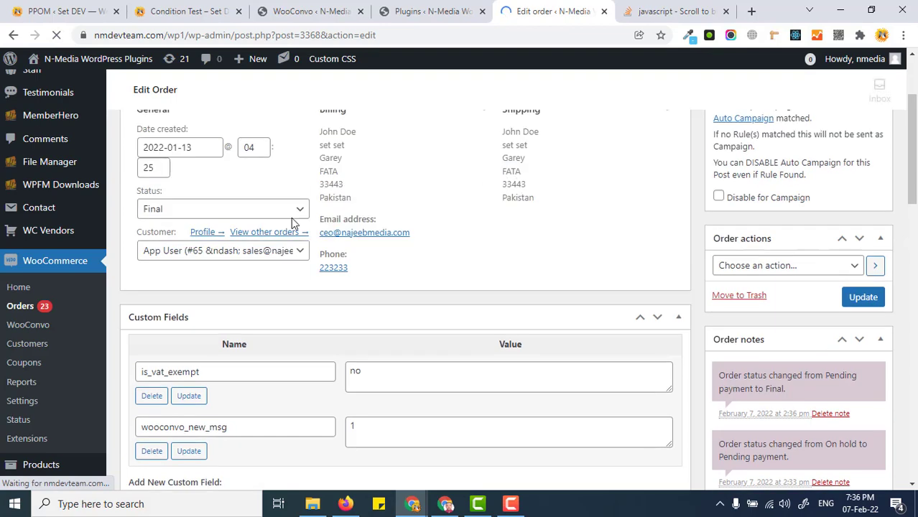
pyautogui.scroll(-2, 245, 293)
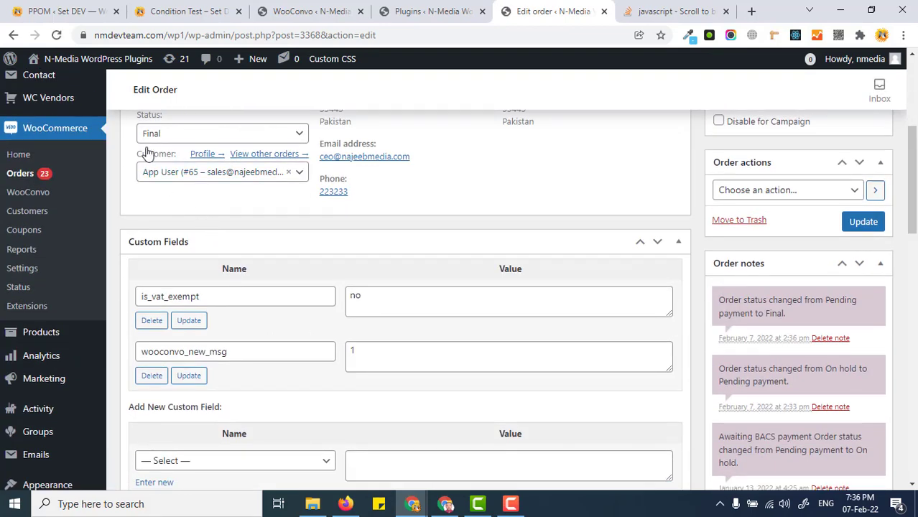
pyautogui.scroll(1, 244, 205)
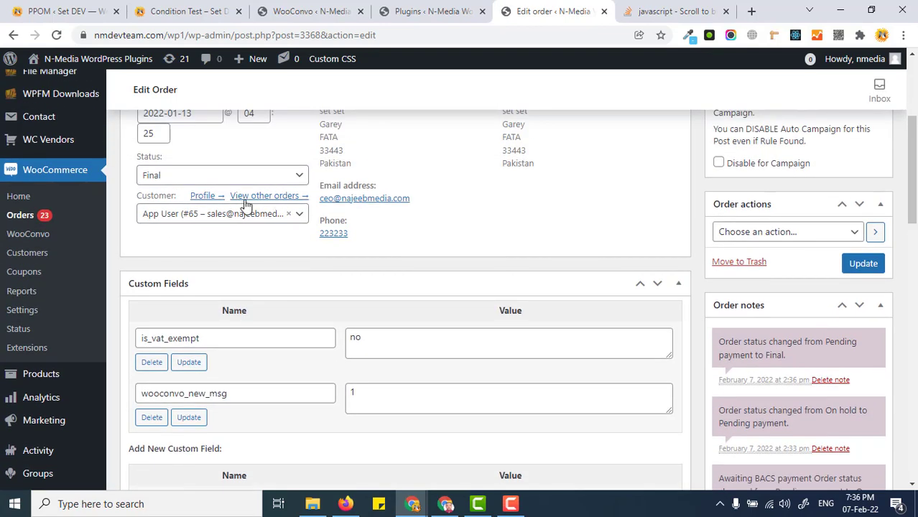
pyautogui.click(231, 180)
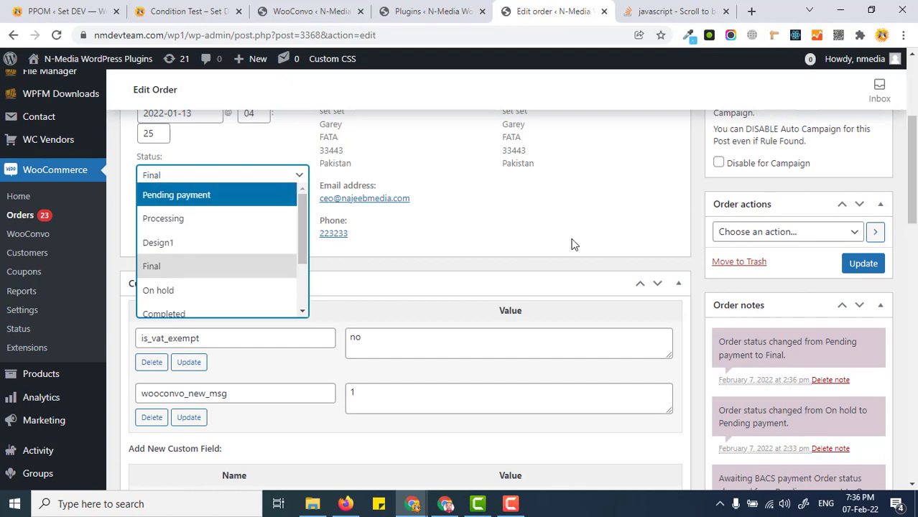
pyautogui.click(740, 288)
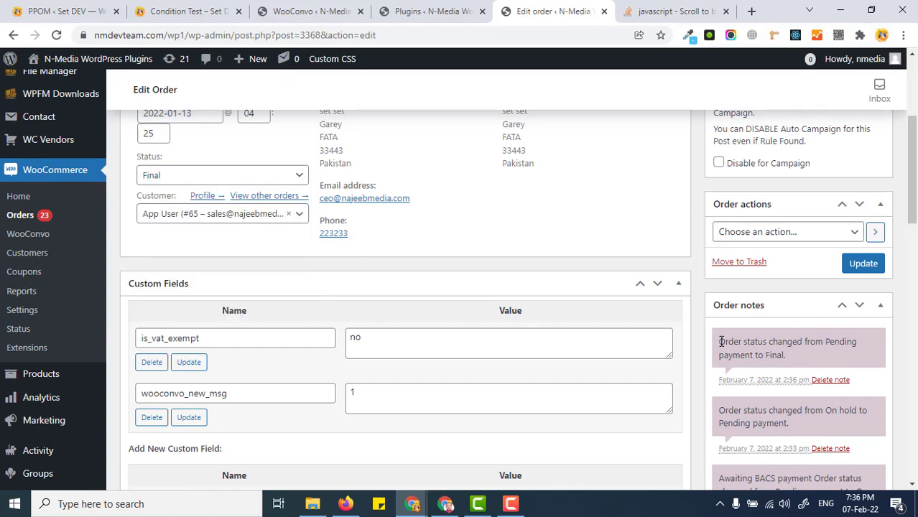
# - Examine the newest status-change entry in the order notes
pyautogui.moveTo(721, 342); pyautogui.dragTo(786, 355)
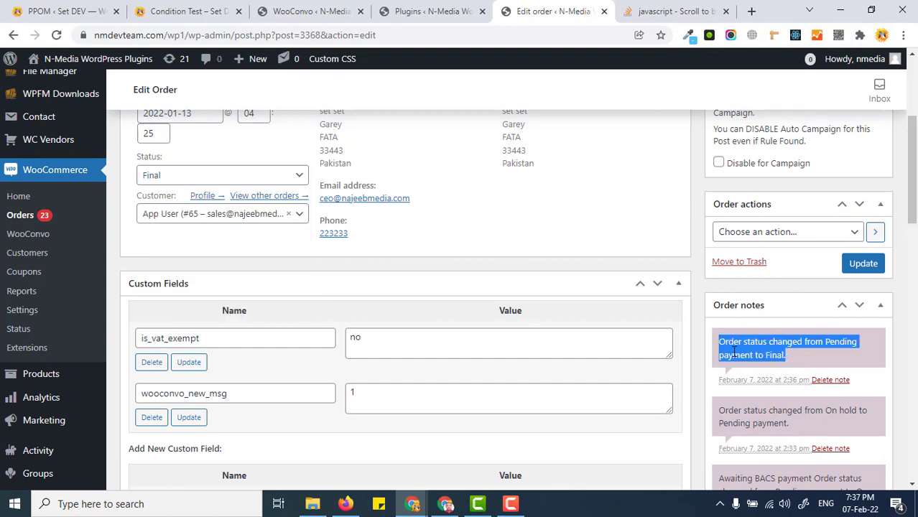
pyautogui.scroll(-1, 737, 338)
pyautogui.click(744, 285)
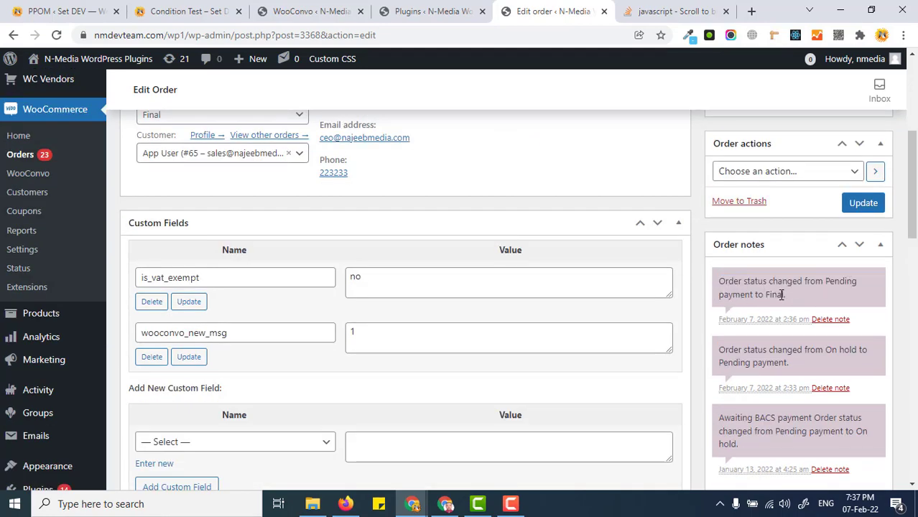
# - Return to the customer's order page and review the latest message in the conversation and the status drop-down beneath it
pyautogui.hotkey('alt', 'Tab')
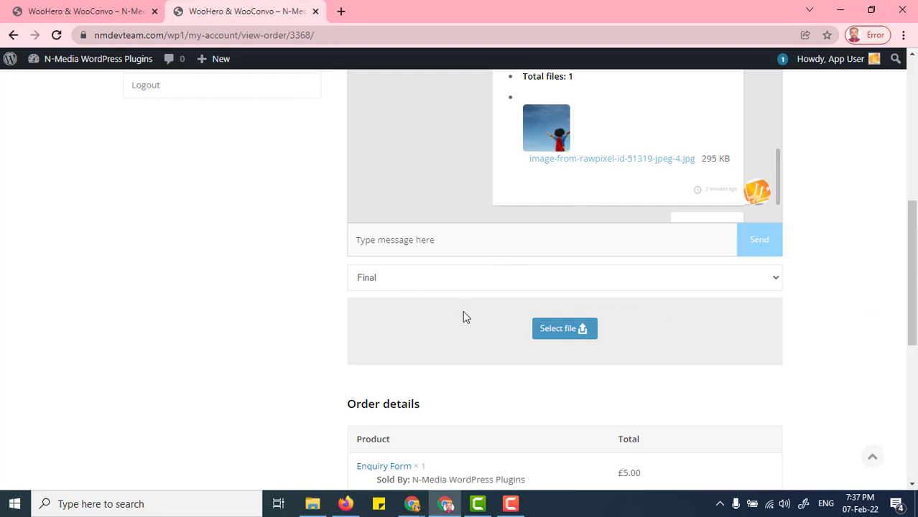
pyautogui.moveTo(912, 266); pyautogui.dragTo(913, 280)
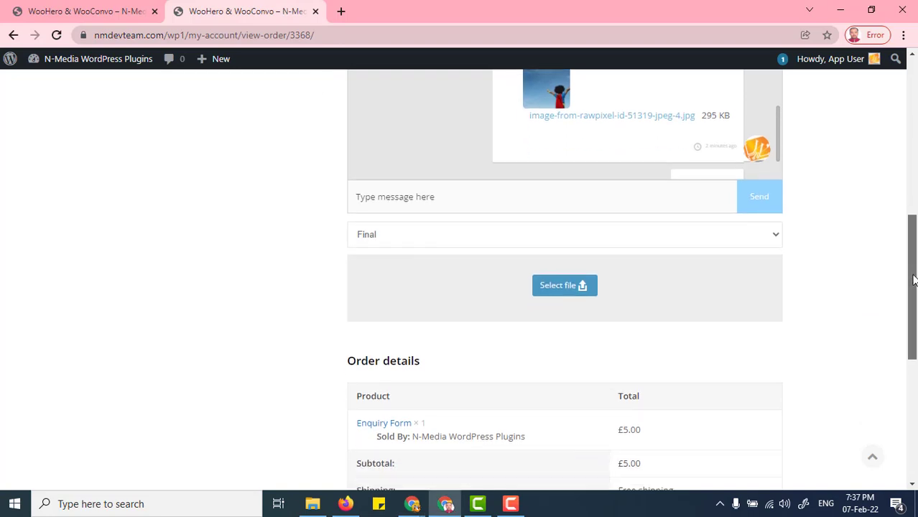
pyautogui.scroll(2, 737, 238)
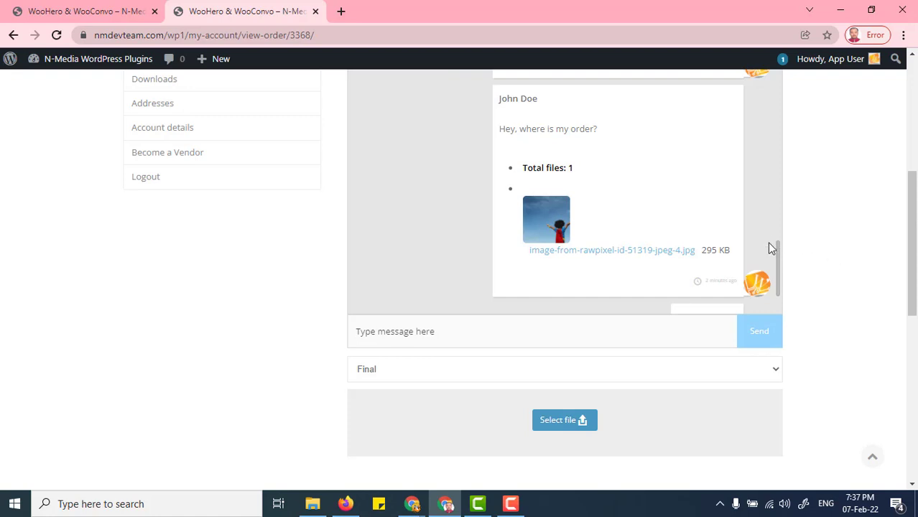
pyautogui.moveTo(912, 236); pyautogui.dragTo(915, 265)
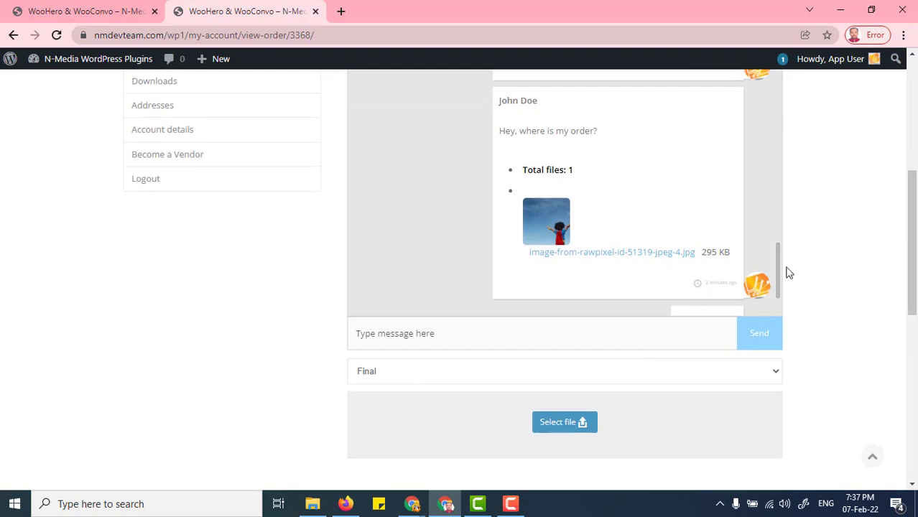
pyautogui.moveTo(779, 263); pyautogui.dragTo(801, 322)
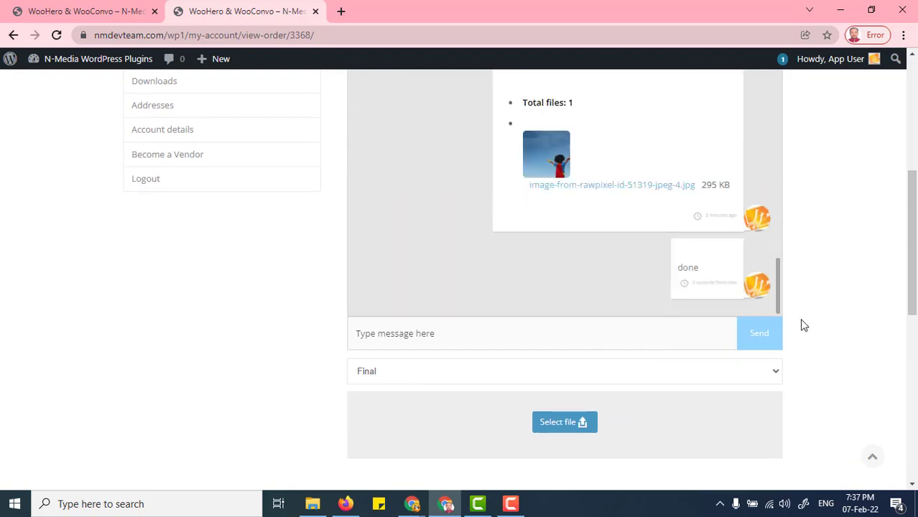
pyautogui.moveTo(915, 266); pyautogui.dragTo(915, 286)
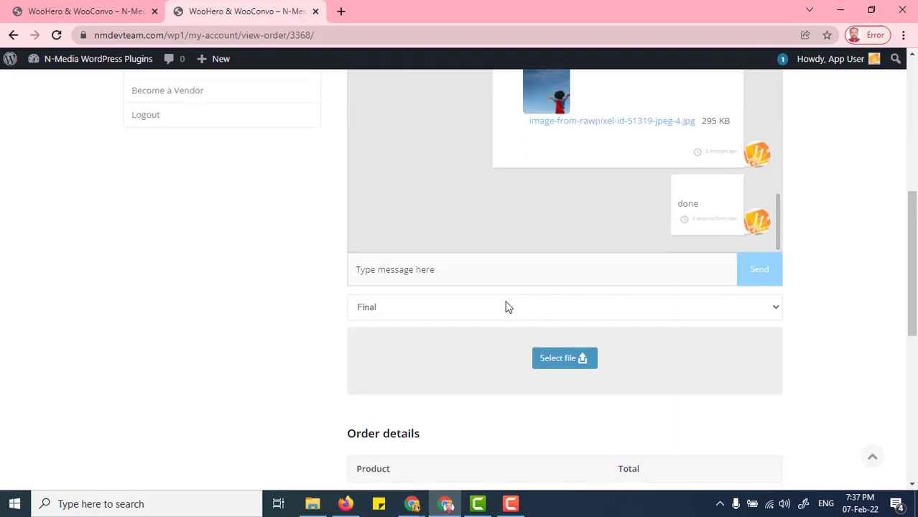
pyautogui.click(408, 313)
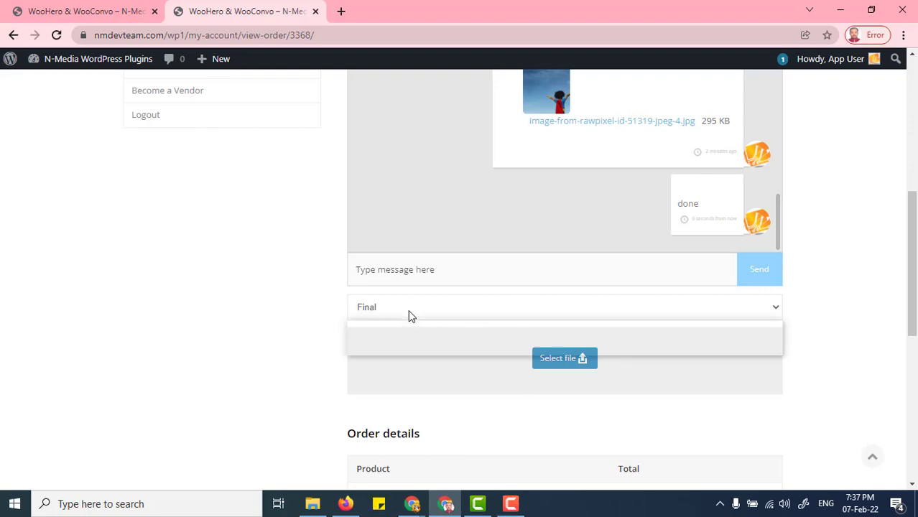
pyautogui.click(375, 316)
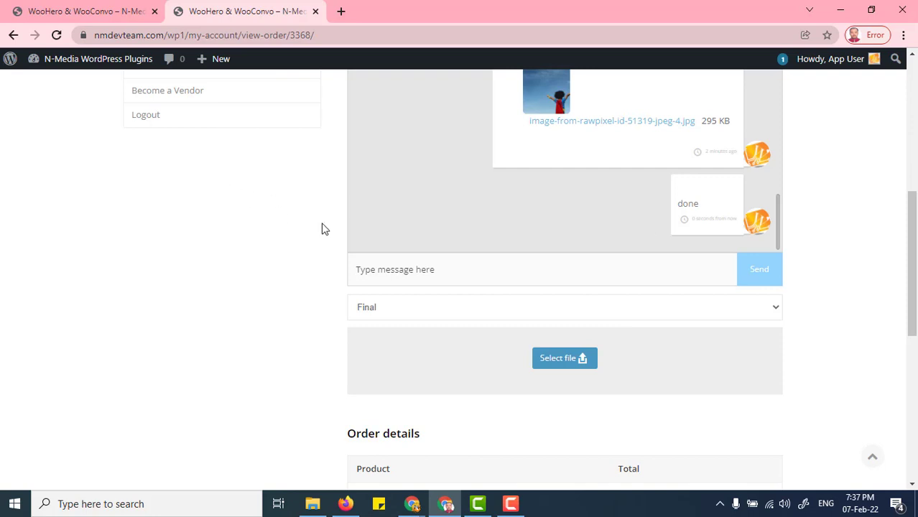
pyautogui.moveTo(913, 261); pyautogui.dragTo(914, 279)
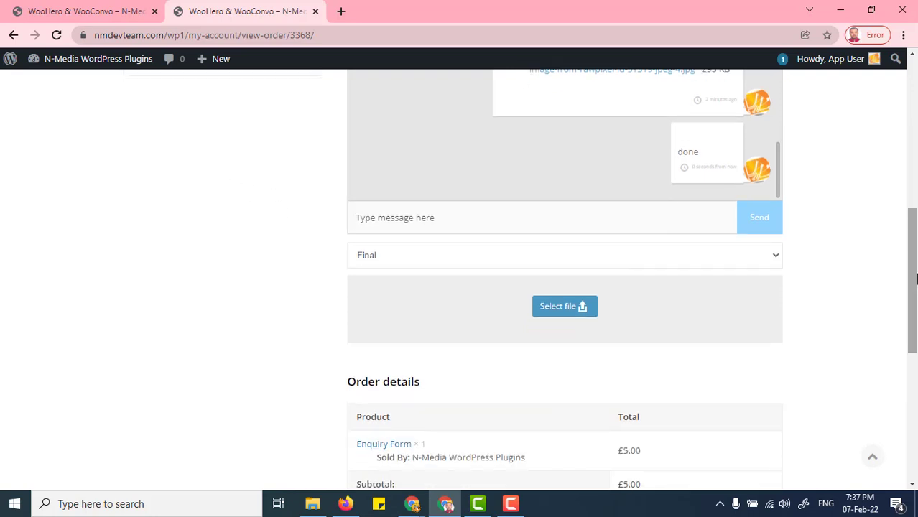